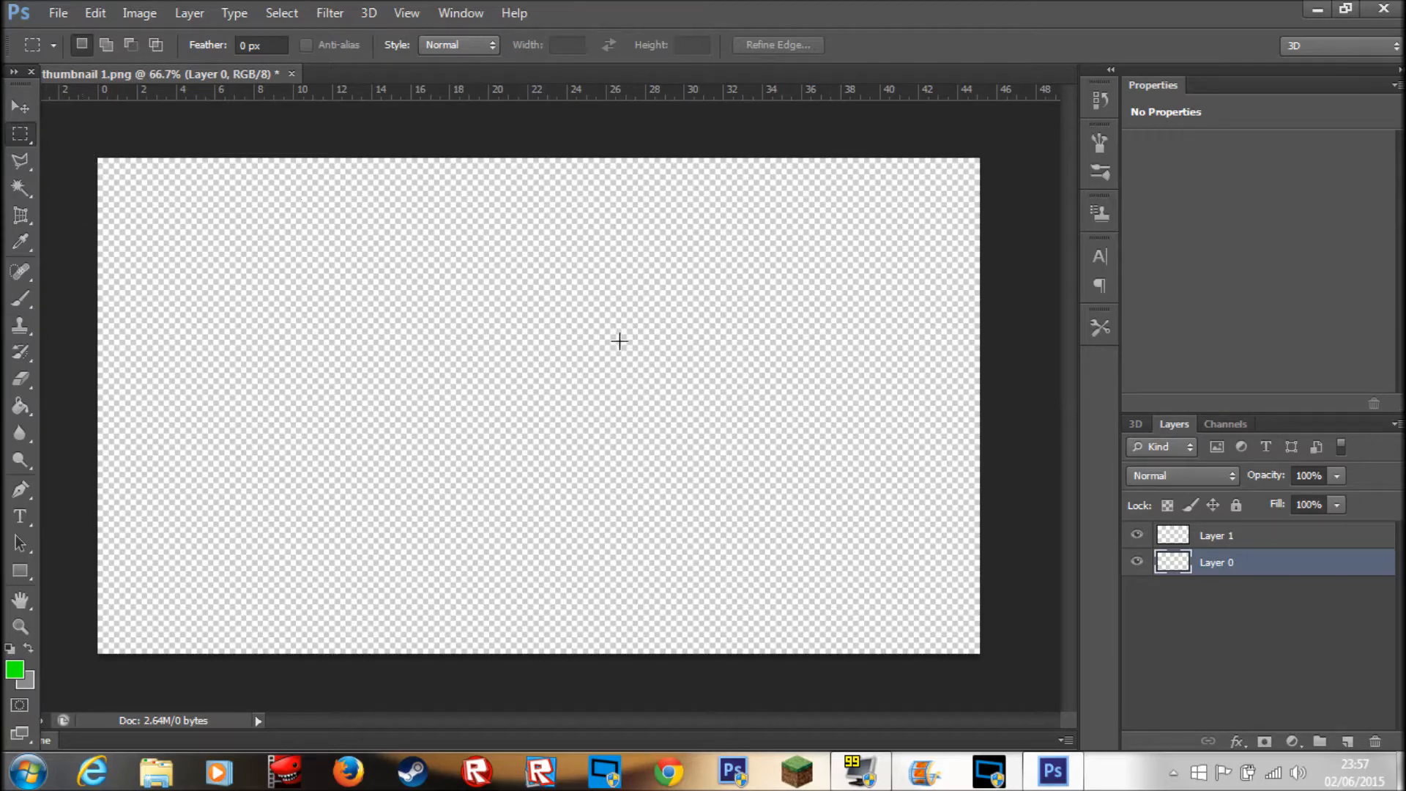
Step: Delete Layer 1 so that only Layer 0 is left in the document
click(1236, 537)
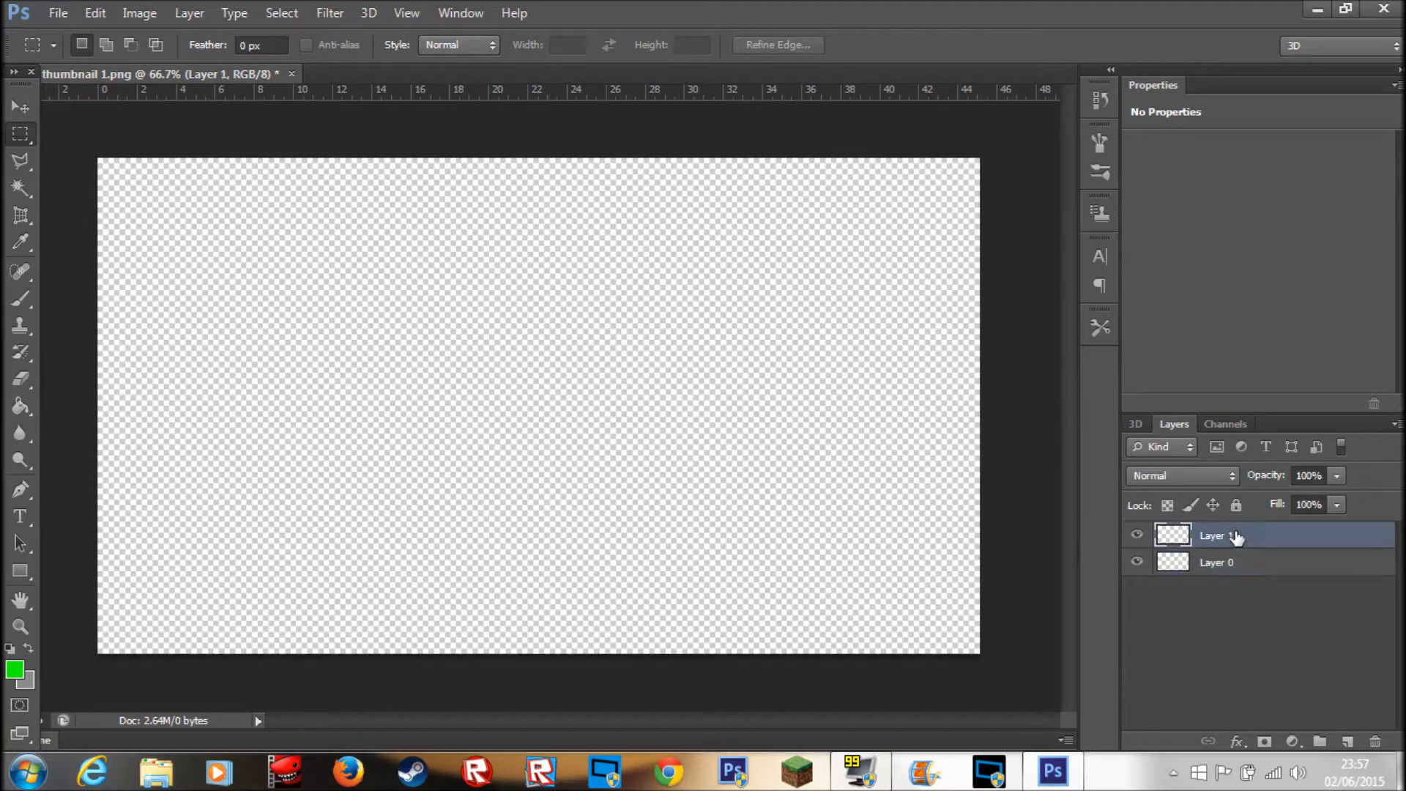
key(Delete)
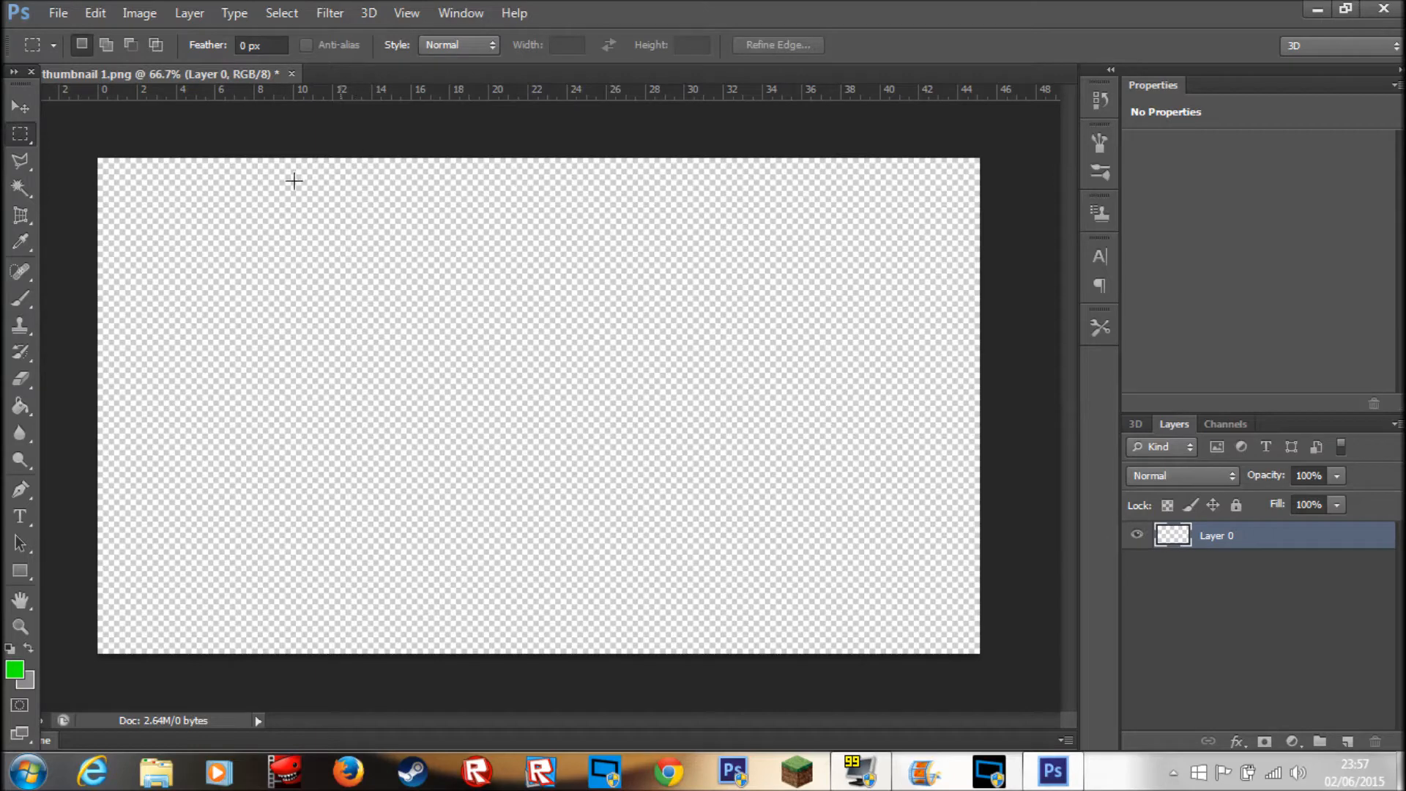
drag(69, 146, 1222, 784)
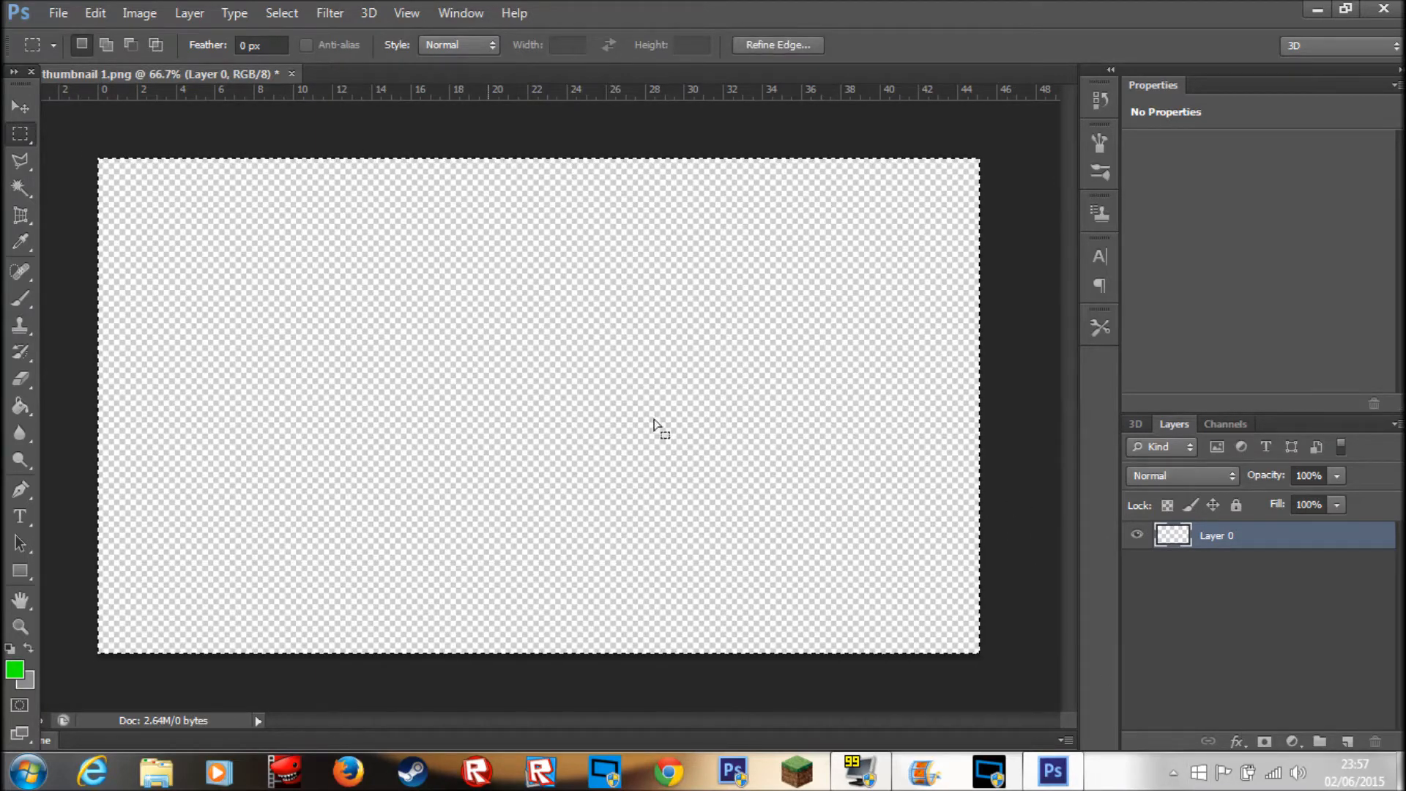
click(587, 108)
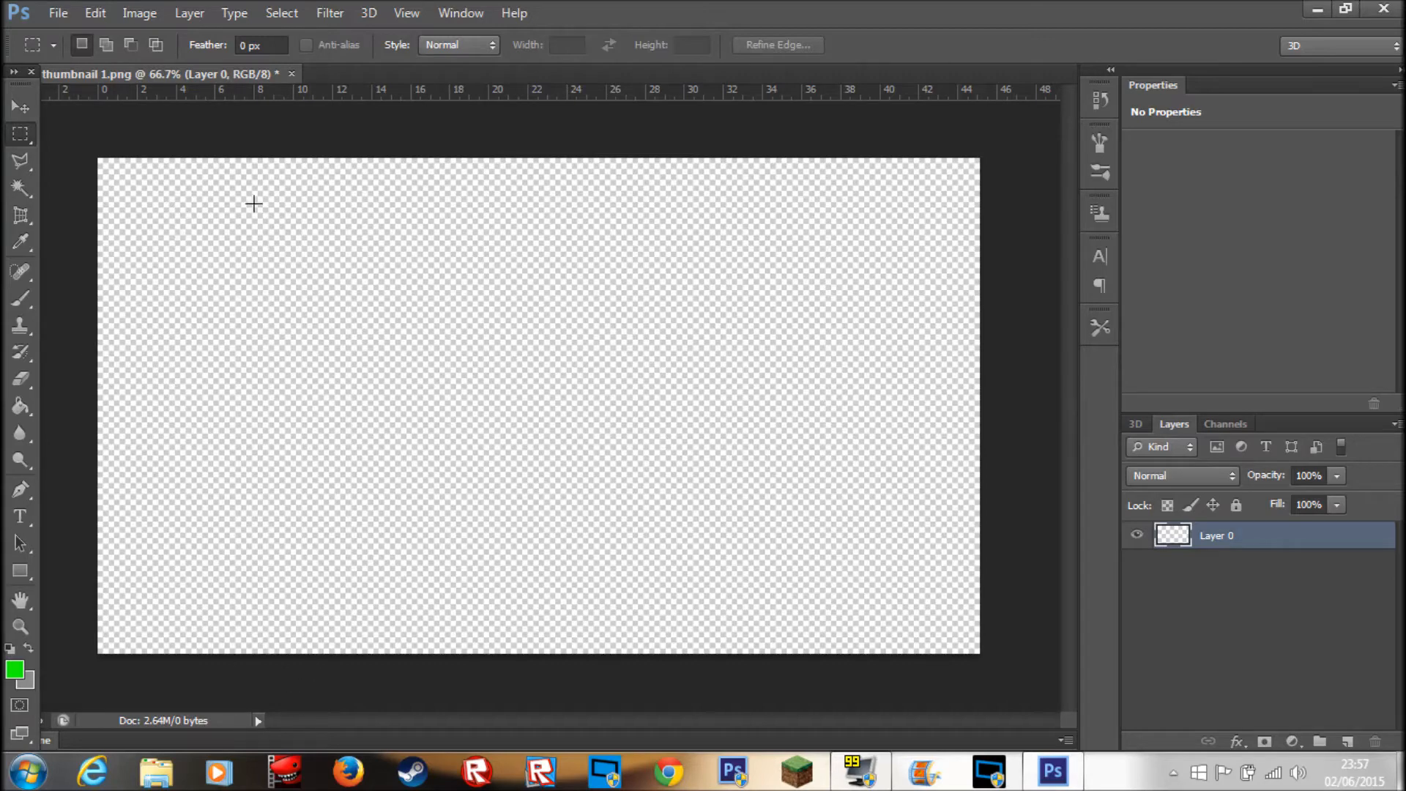
drag(97, 182, 745, 561)
click(743, 390)
Step: Swap the foreground and background colors and fill all of Layer 0 with gray using the Paint Bucket
click(28, 649)
click(22, 406)
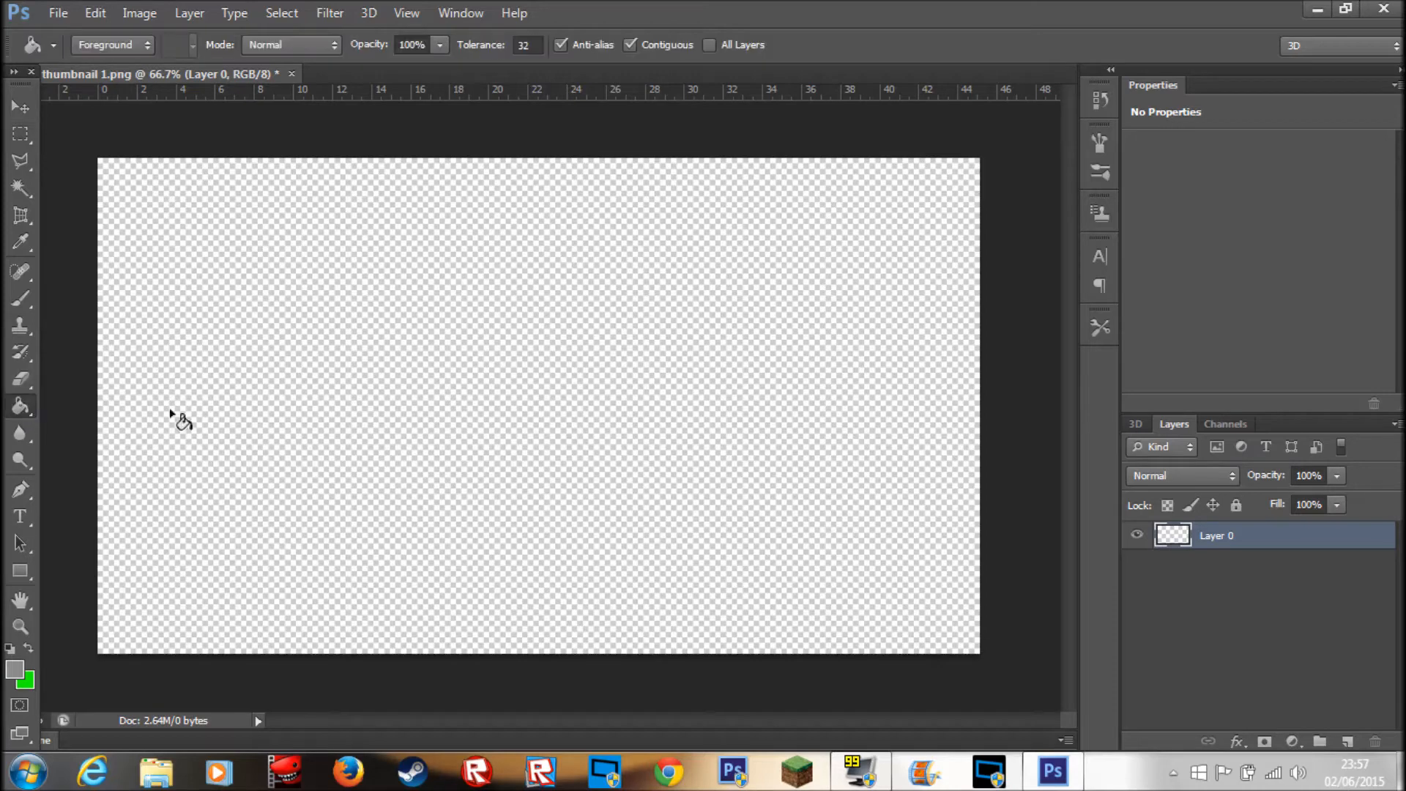
click(570, 424)
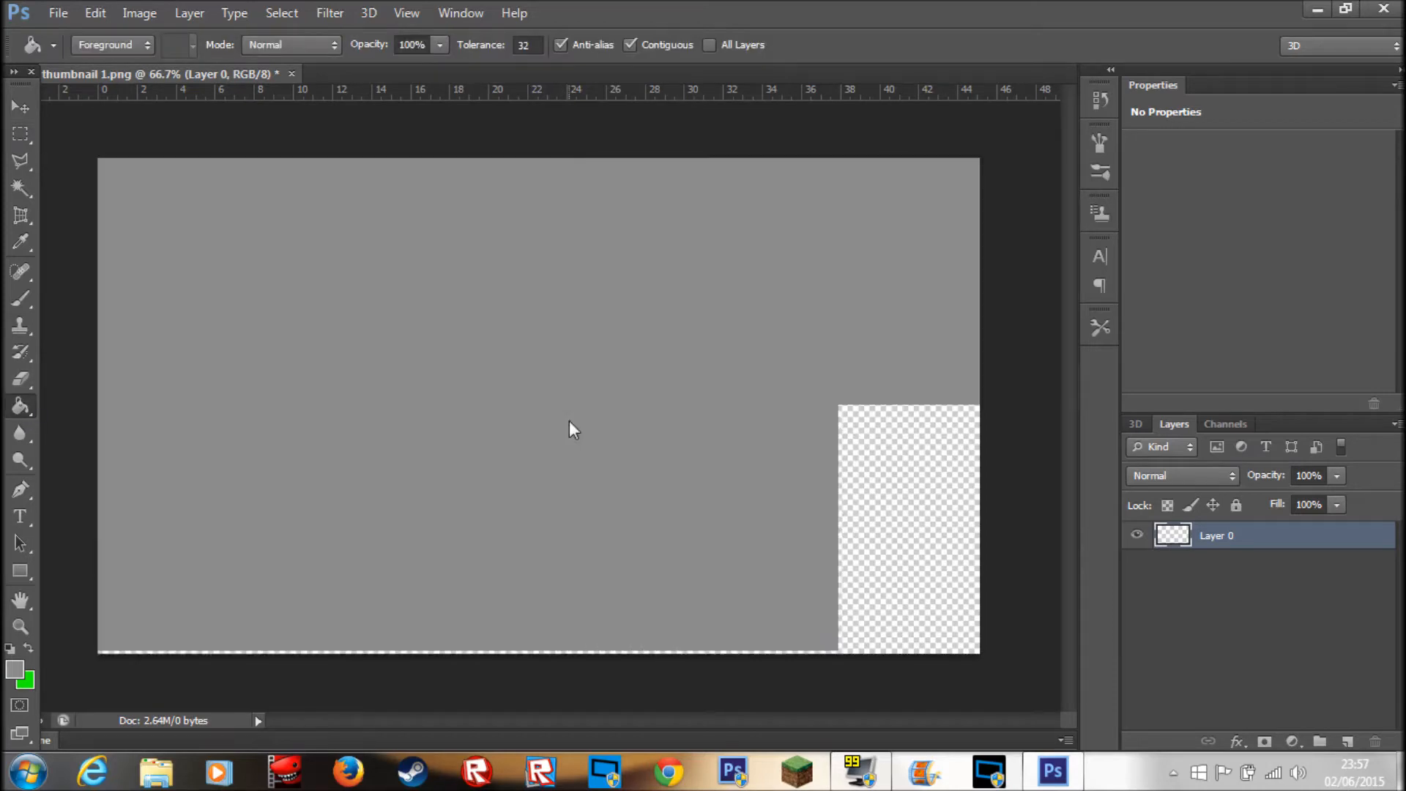
click(21, 133)
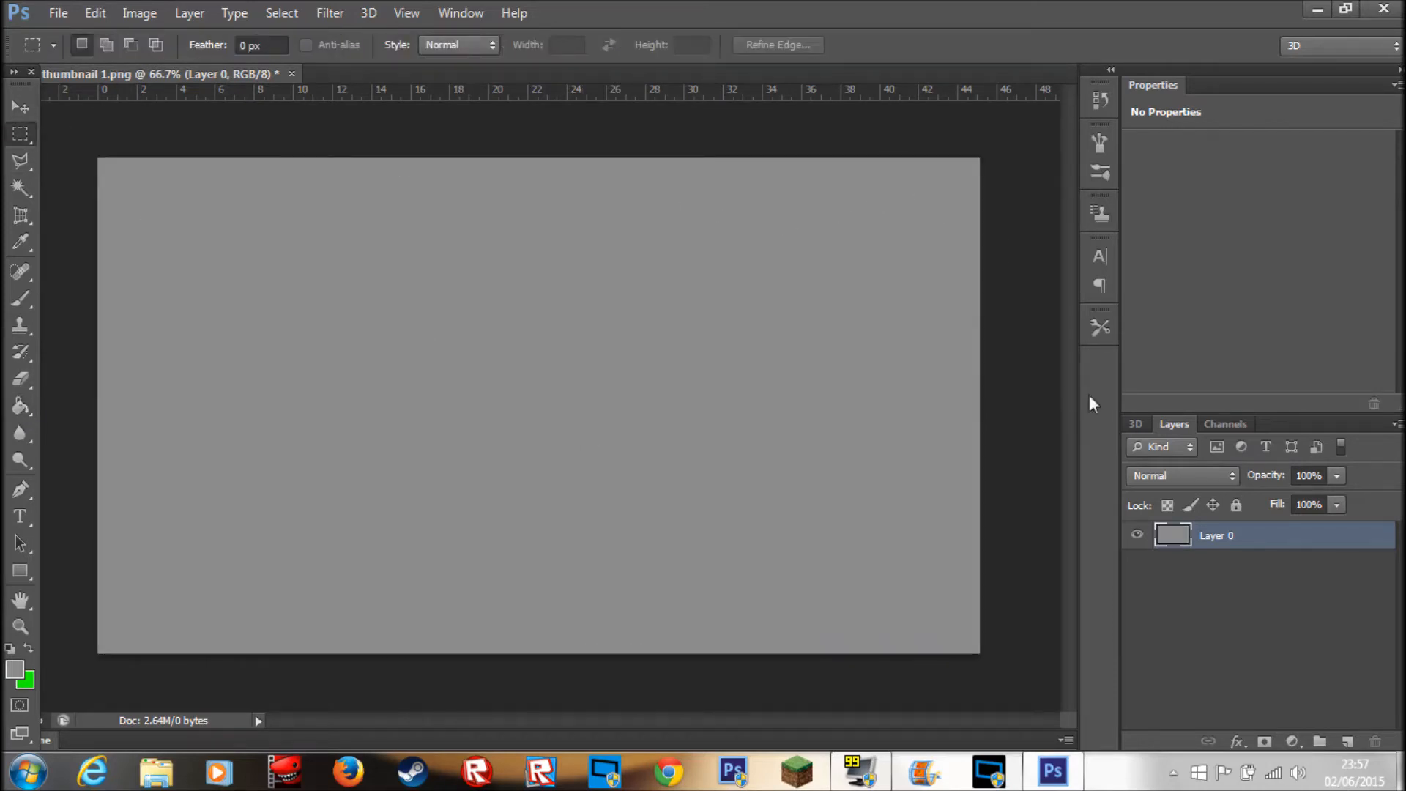
Step: Add a layer above the gray background, outline triangles of various sizes with the Polygonal Lasso, fill them green, and clear the selection
click(1348, 743)
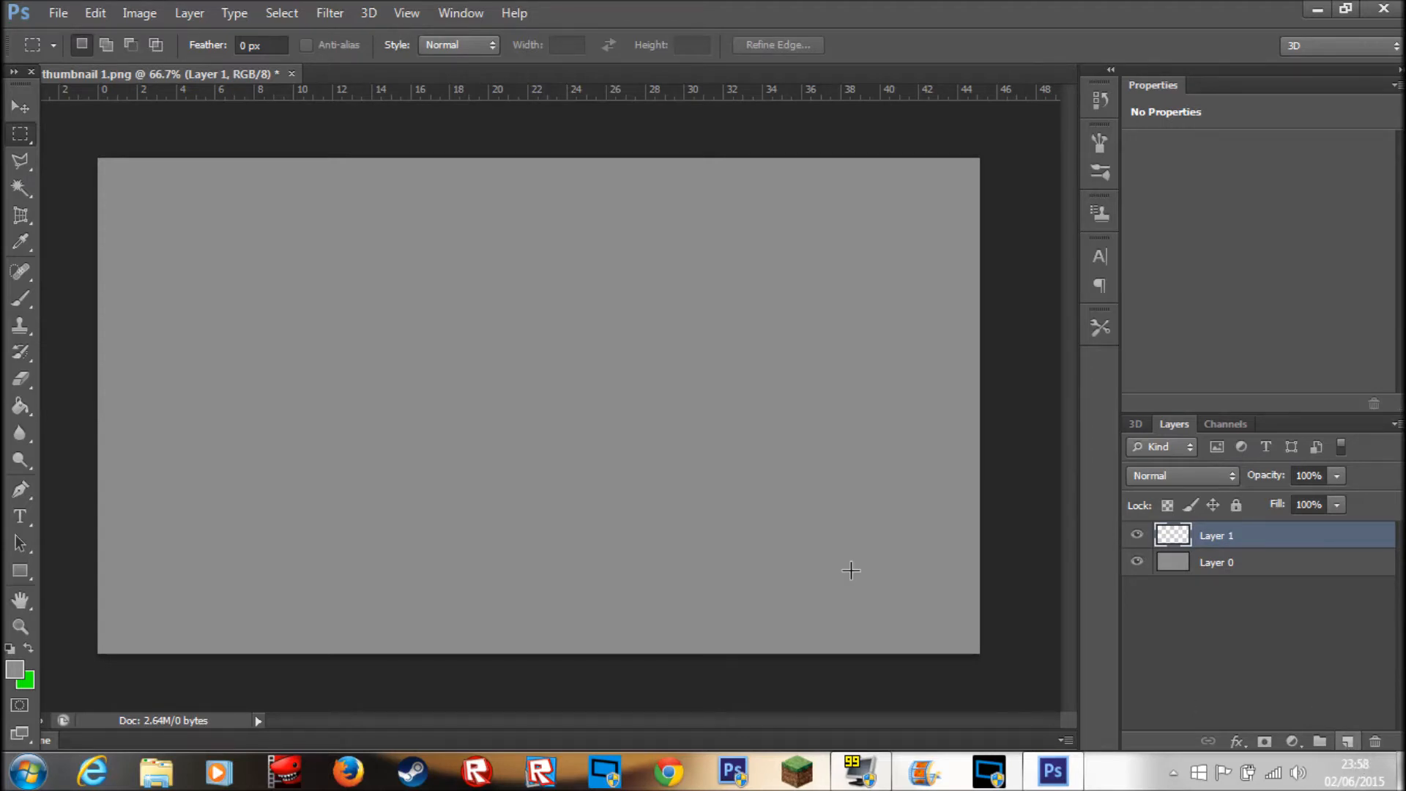
click(21, 162)
click(70, 176)
click(286, 350)
click(203, 118)
click(63, 157)
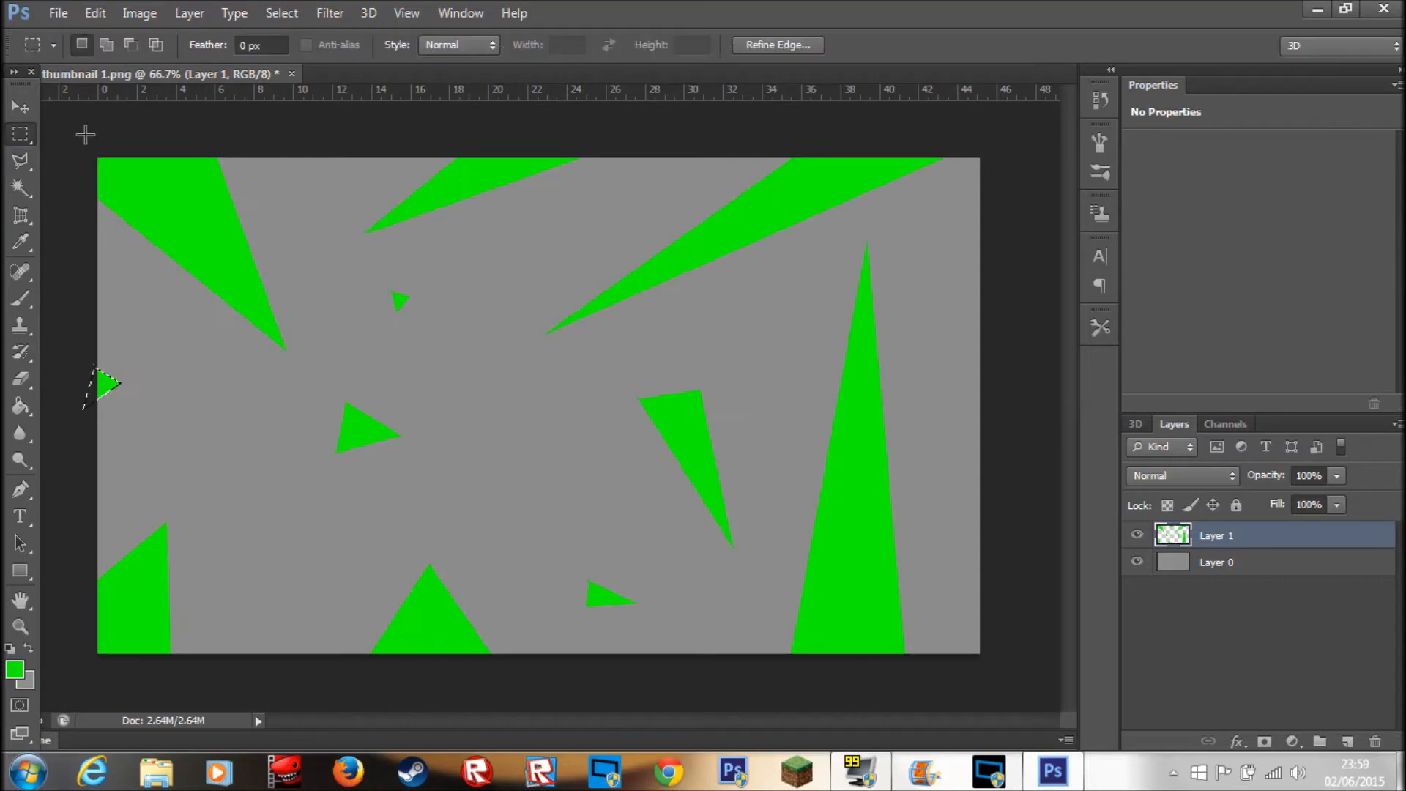
key(ctrl+d)
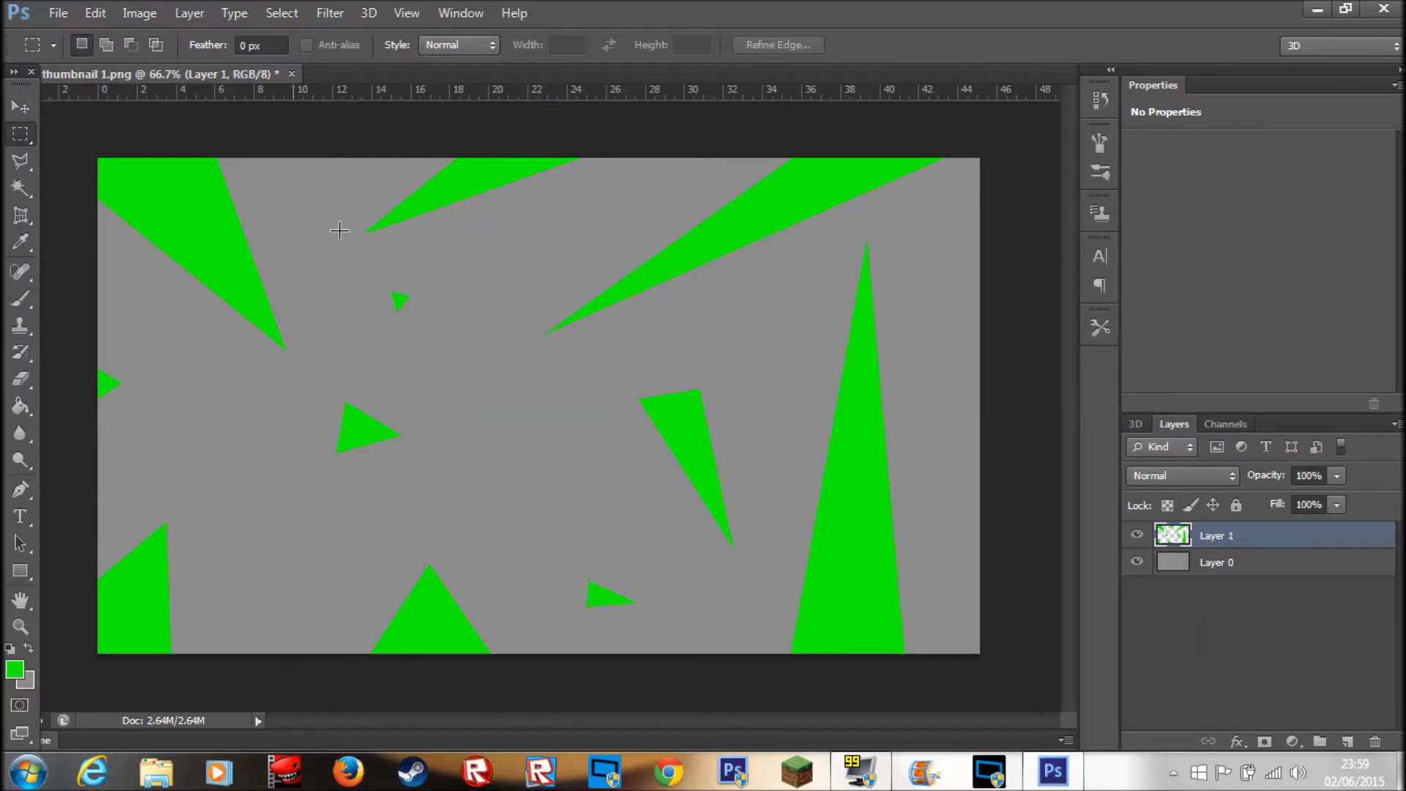
Step: Choose the Brush tool and set the foreground color to black (000000), keeping green as the background color
click(22, 299)
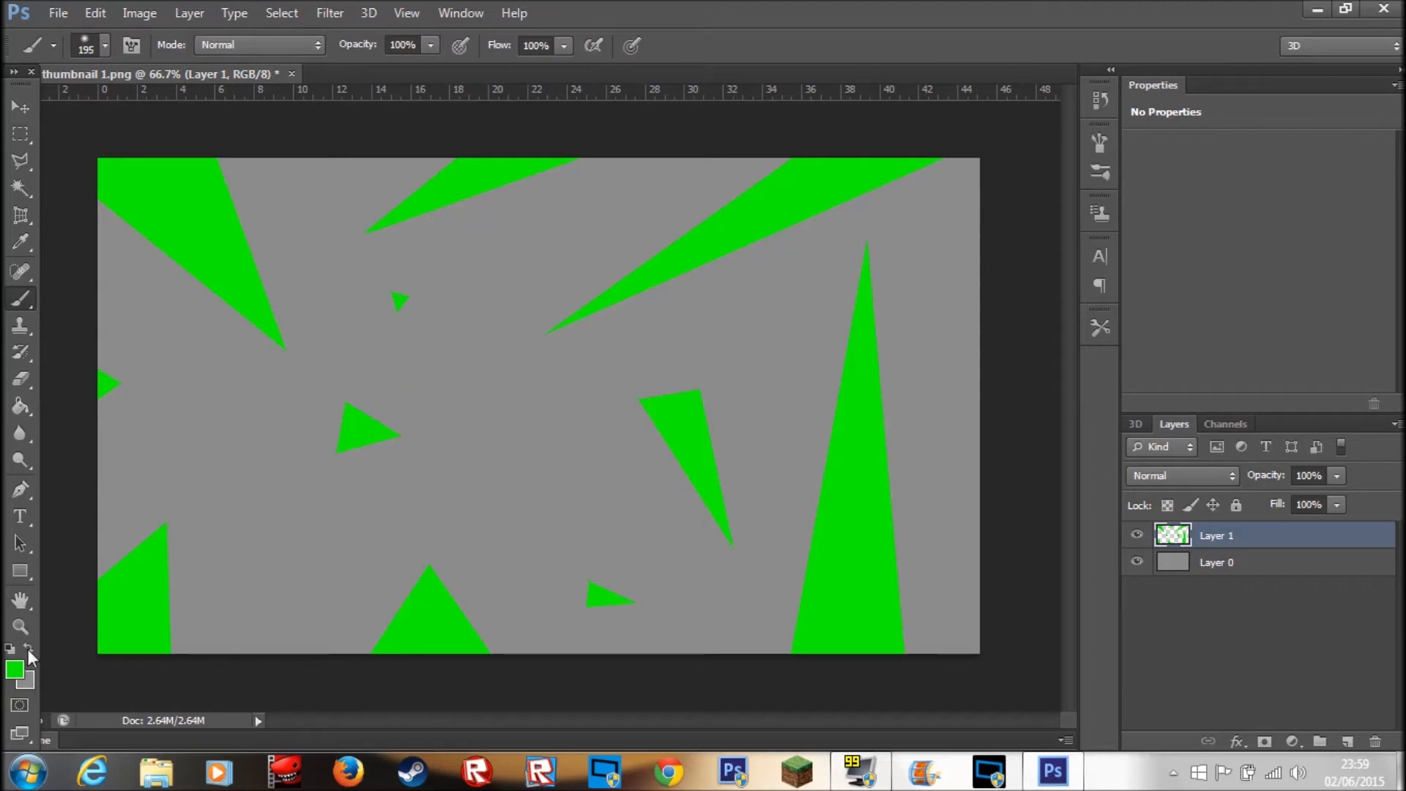
click(28, 647)
click(14, 668)
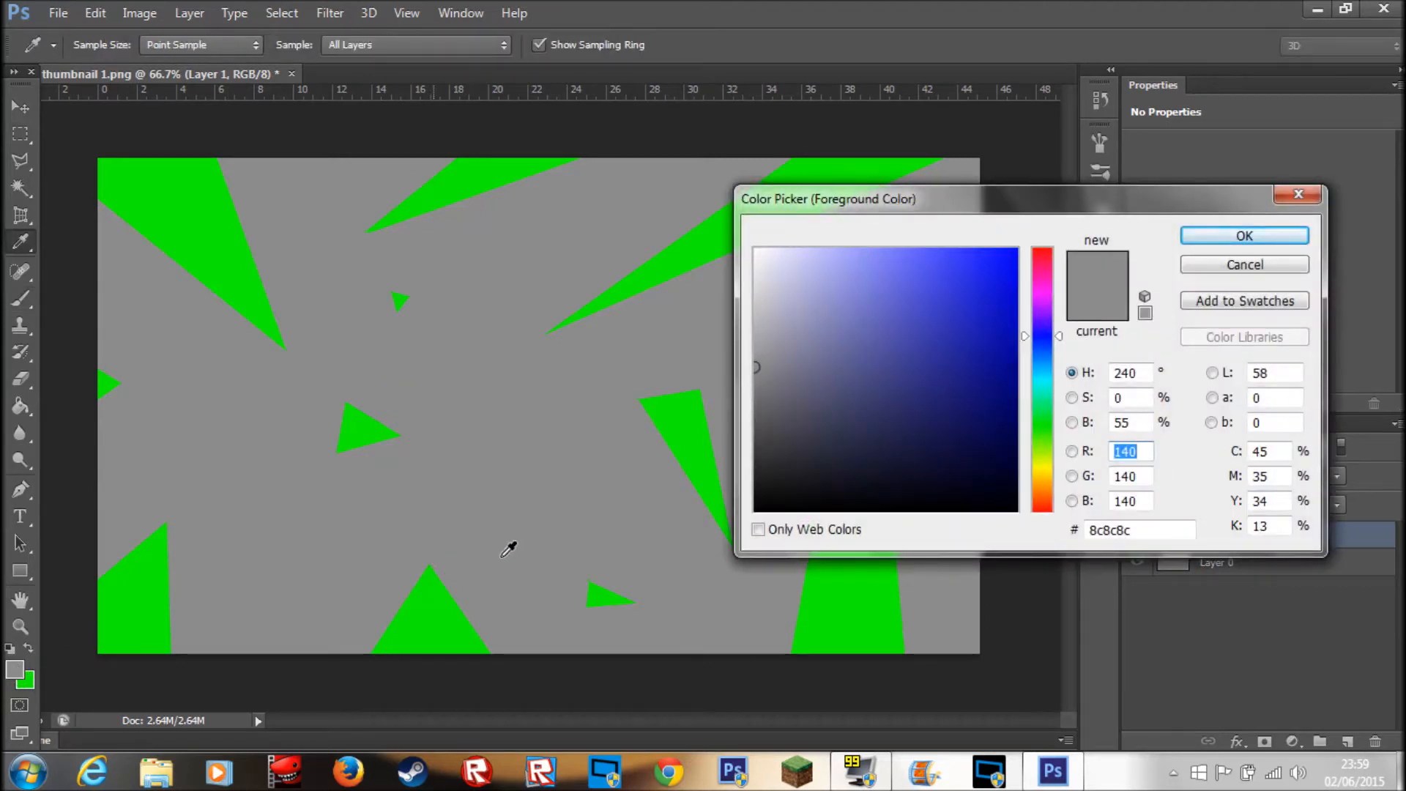
drag(870, 411, 633, 589)
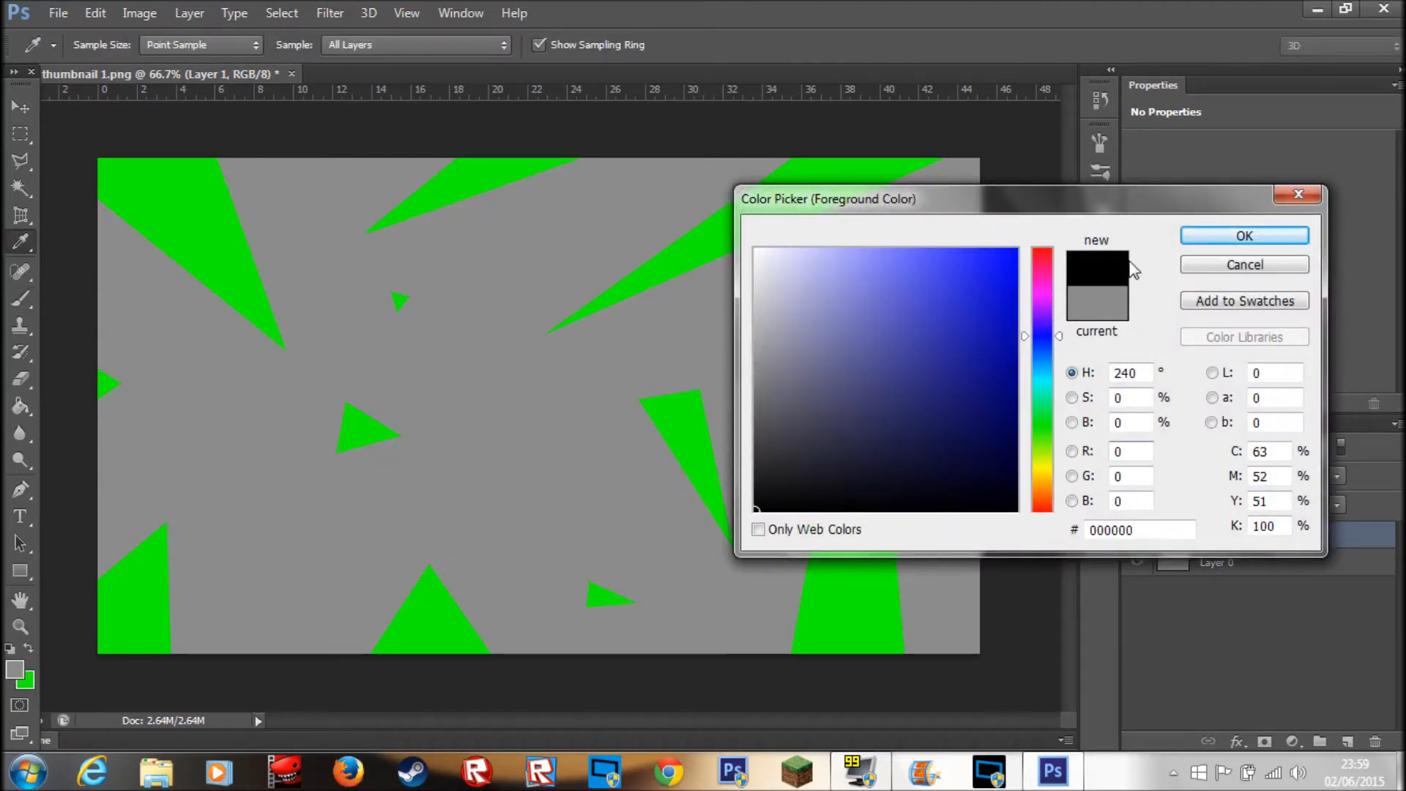
click(1213, 239)
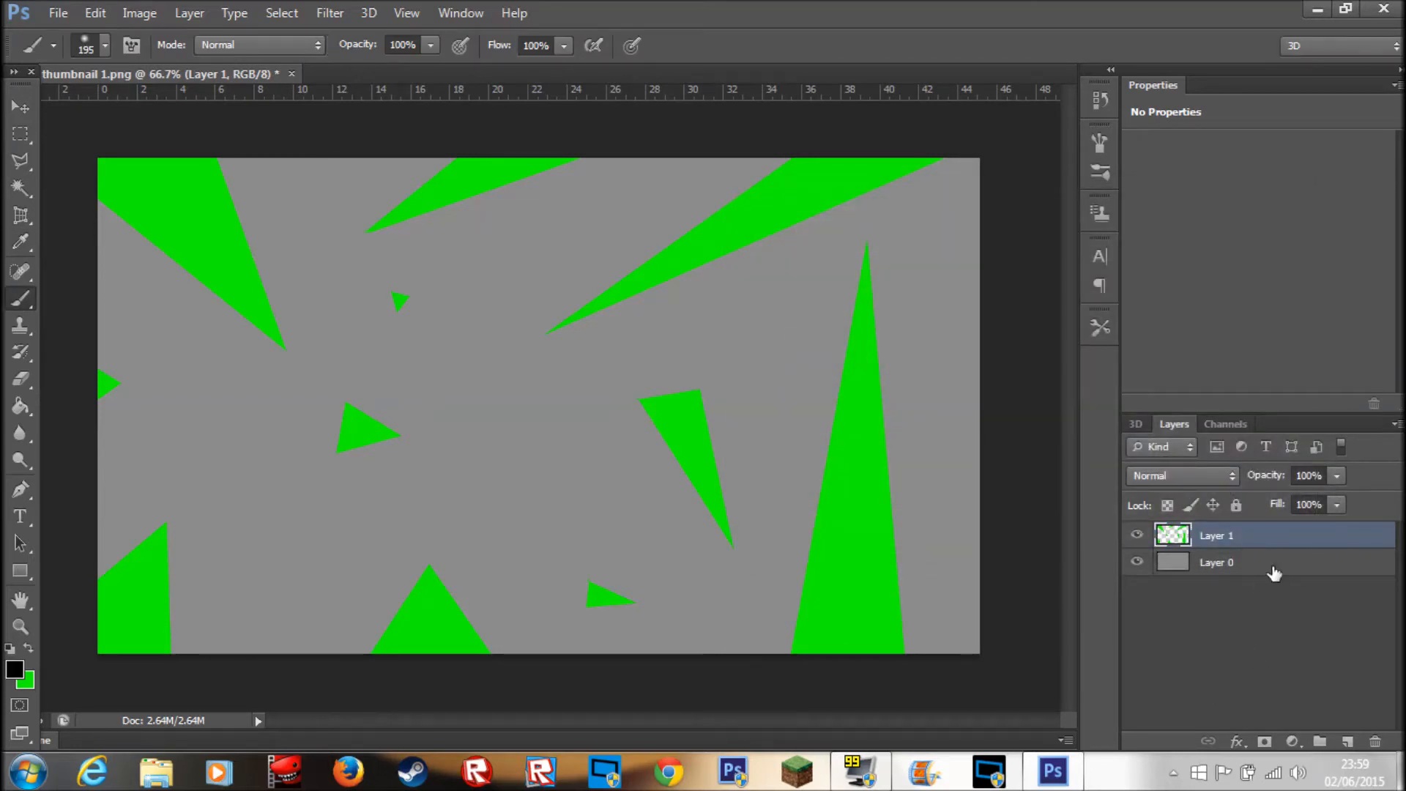
Step: Add a layer beneath the green triangles and paint soft black shadows around their edges with a smaller 0% hardness brush
click(1348, 742)
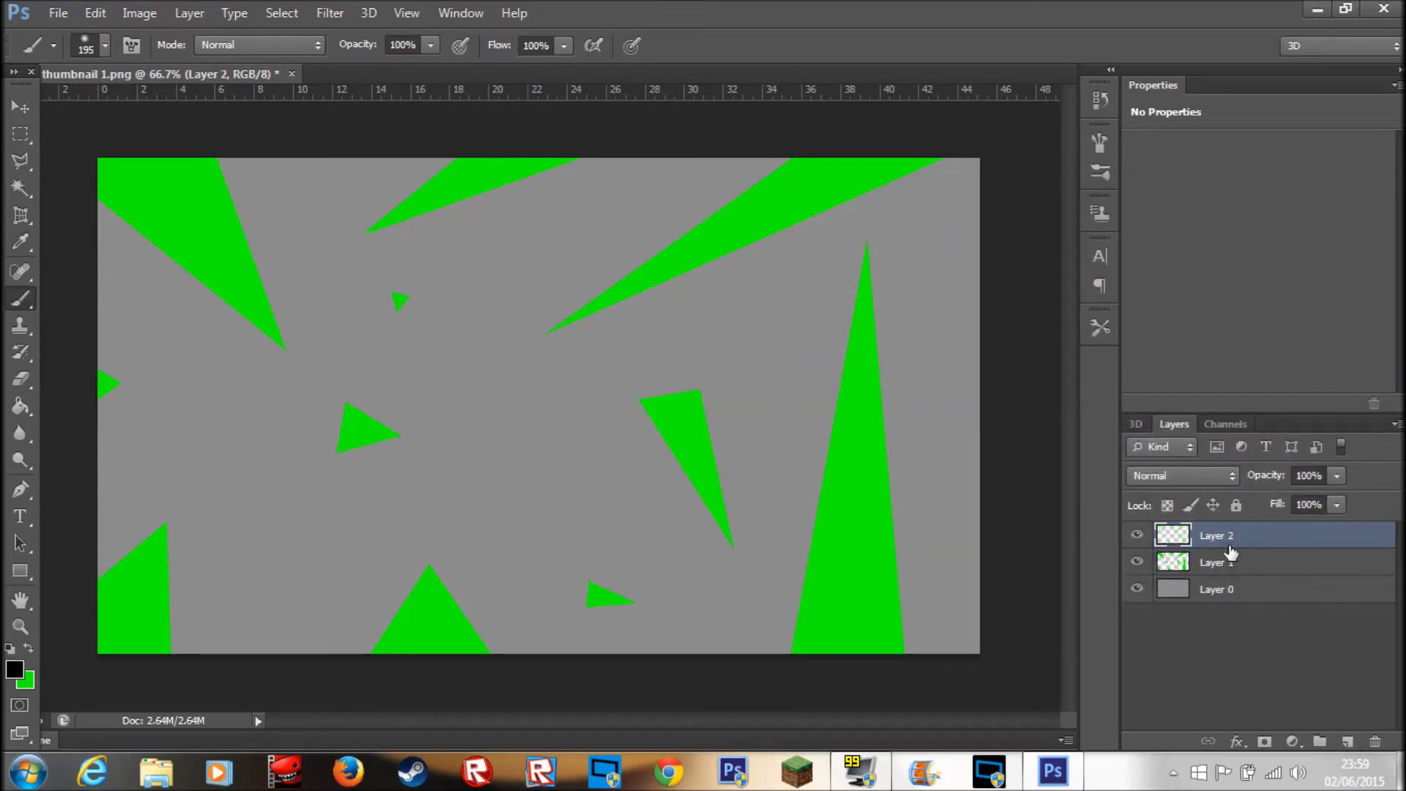
drag(1228, 540, 1228, 582)
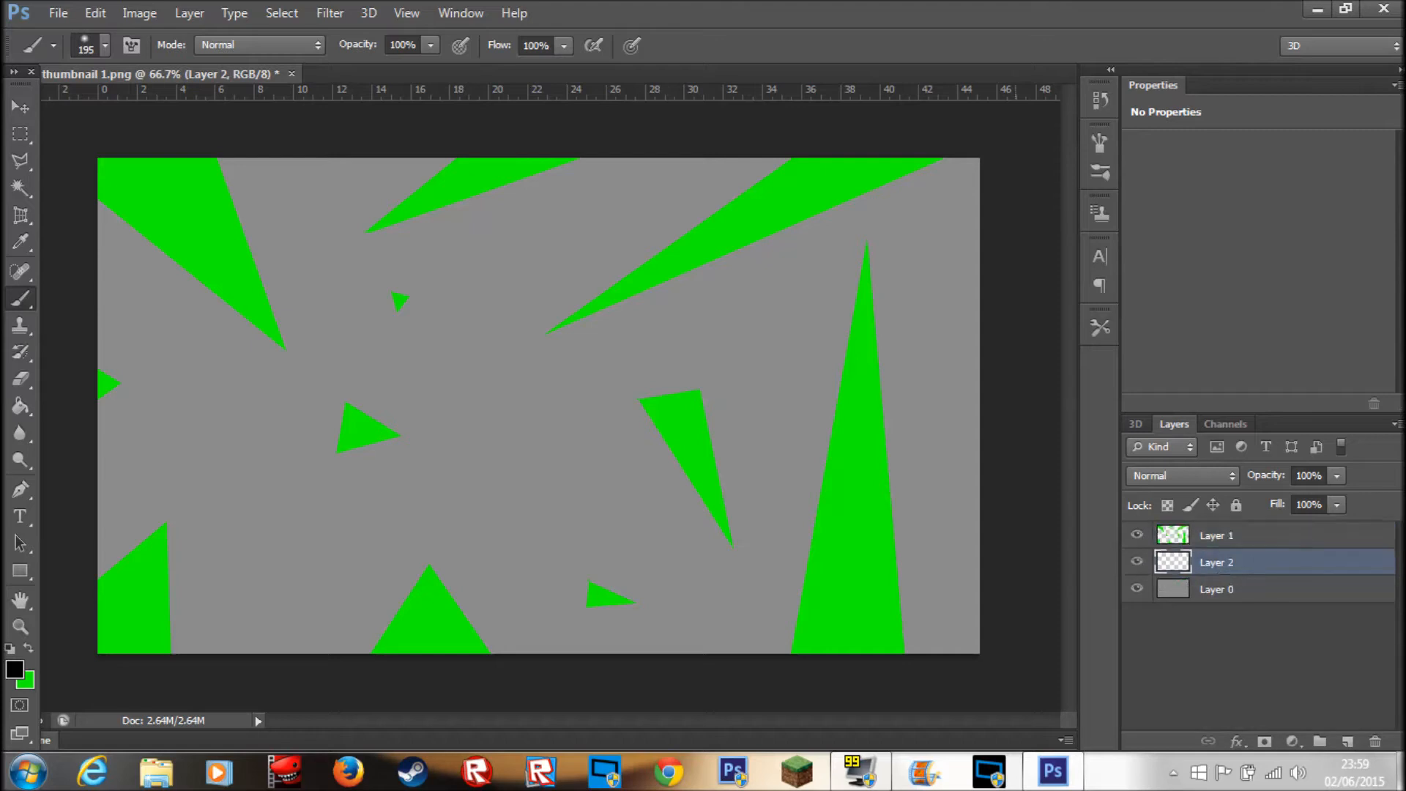
click(104, 46)
drag(129, 110, 111, 108)
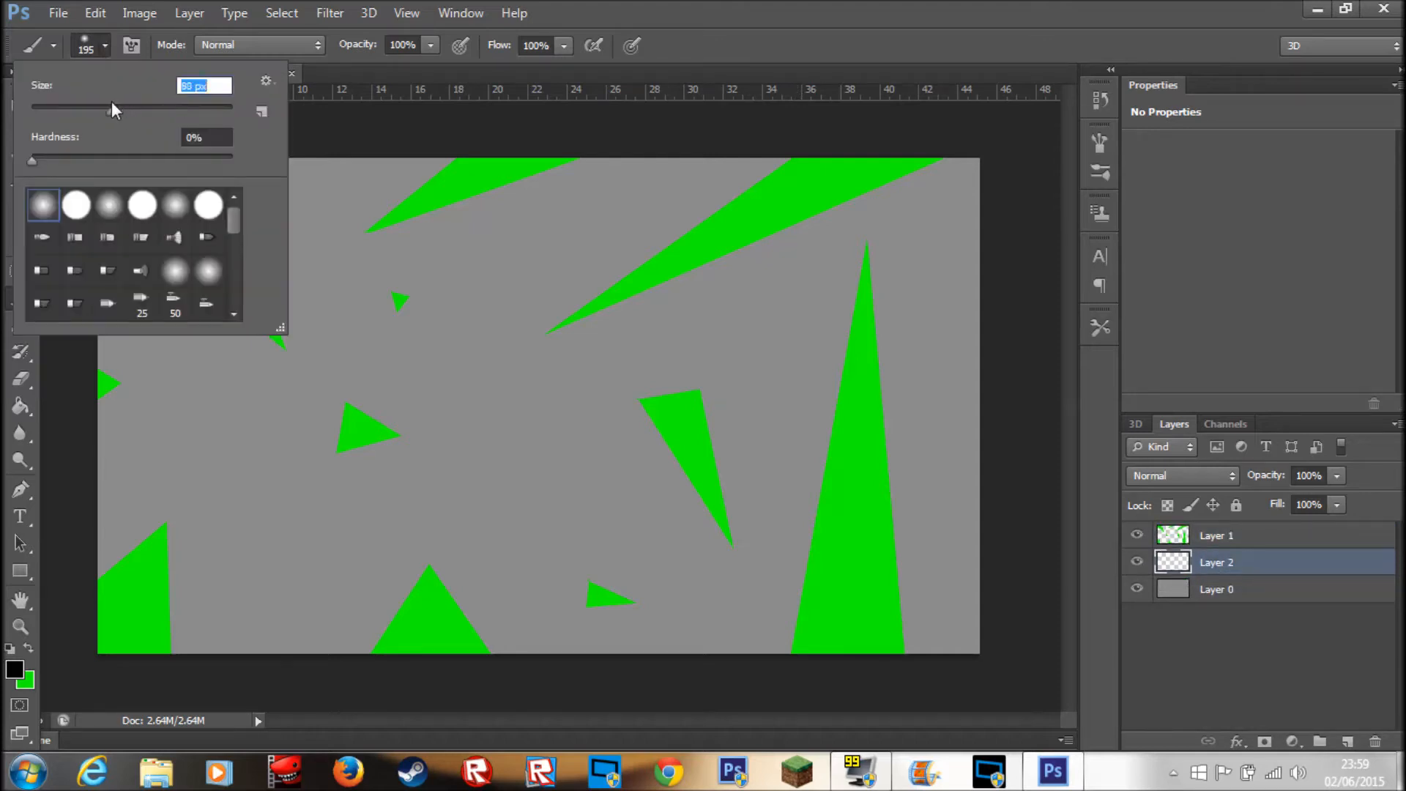
click(107, 46)
mouse_move(798, 158)
mouse_down()
mouse_move(537, 340)
mouse_move(574, 337)
mouse_move(752, 242)
mouse_up()
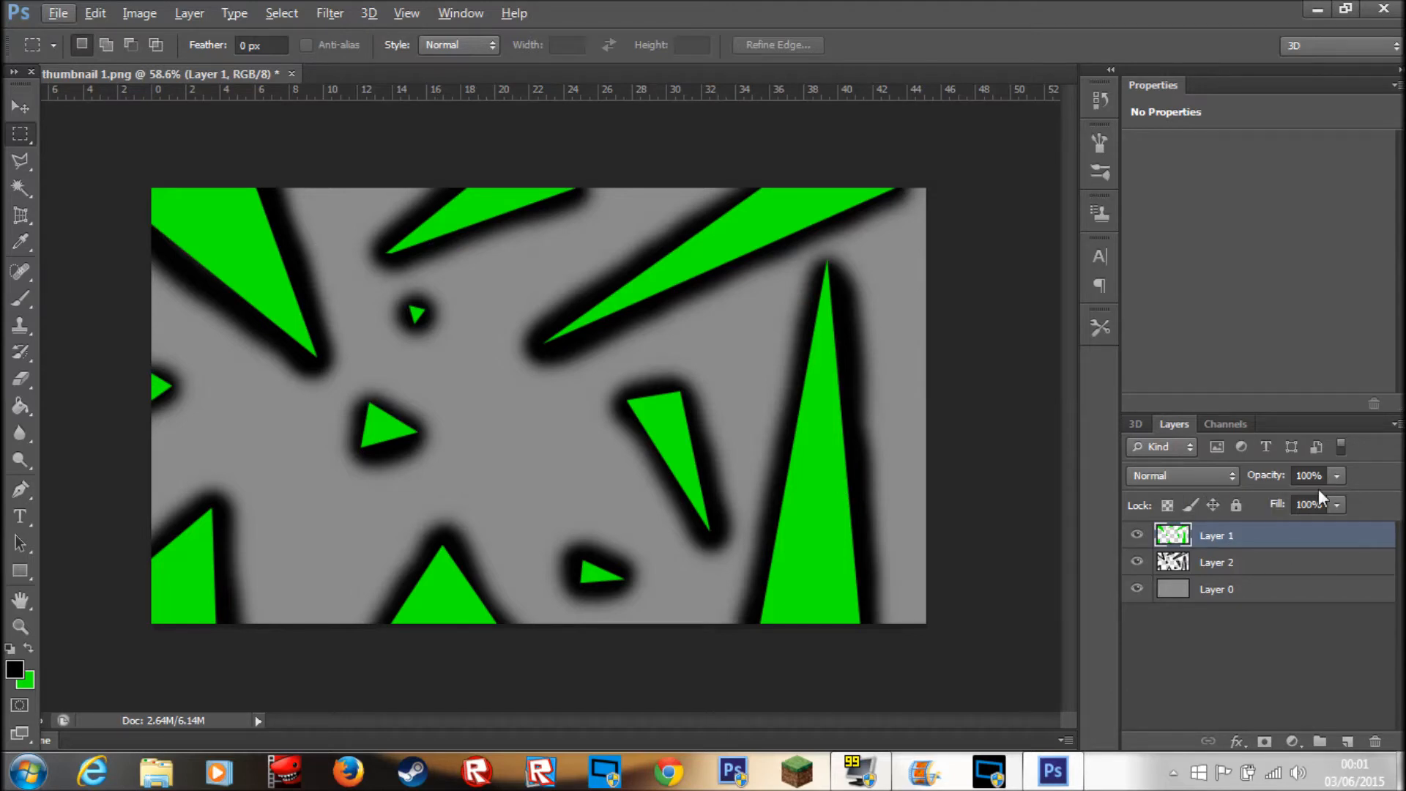
Step: Reduce the opacity of the black shadow layer, Layer 2, to 27%
click(1205, 566)
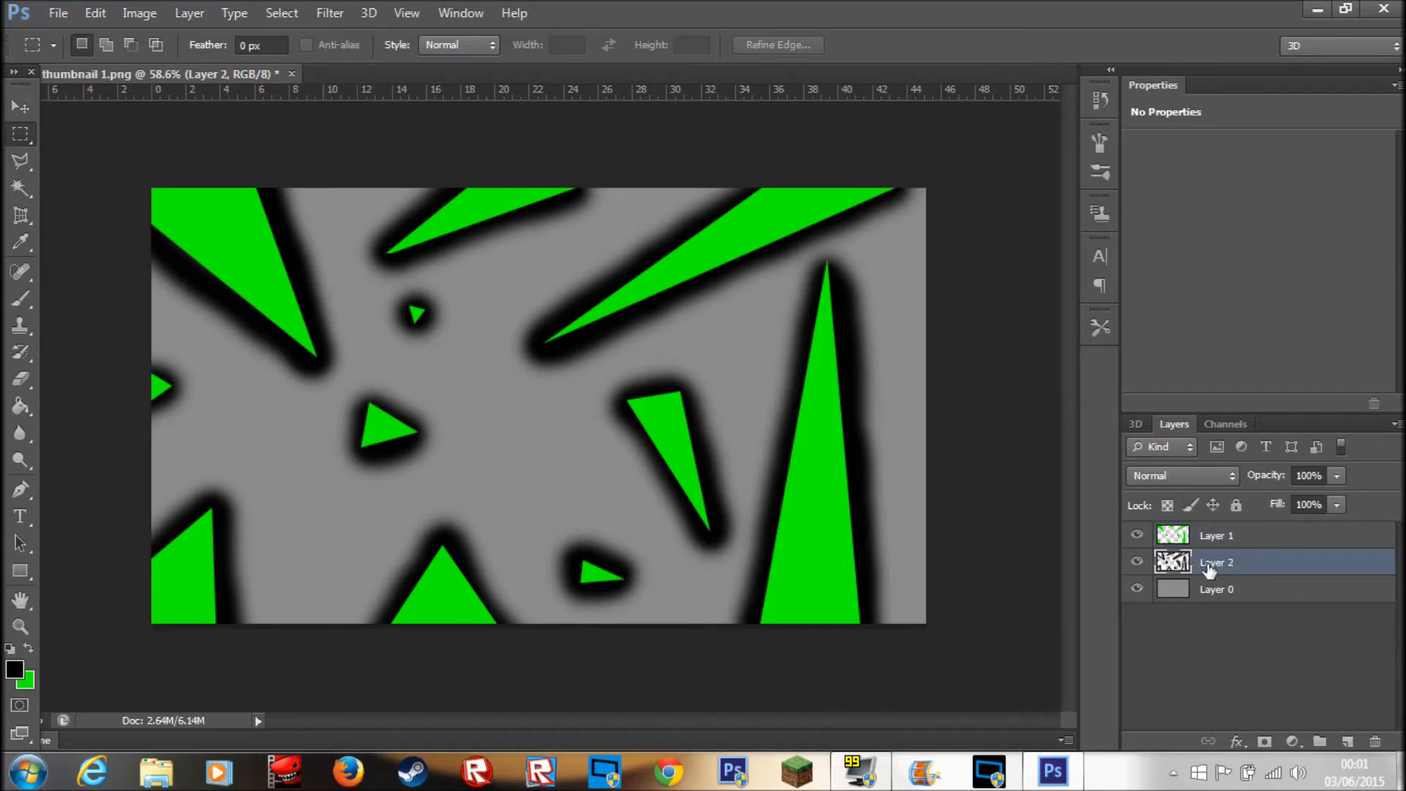
click(1337, 476)
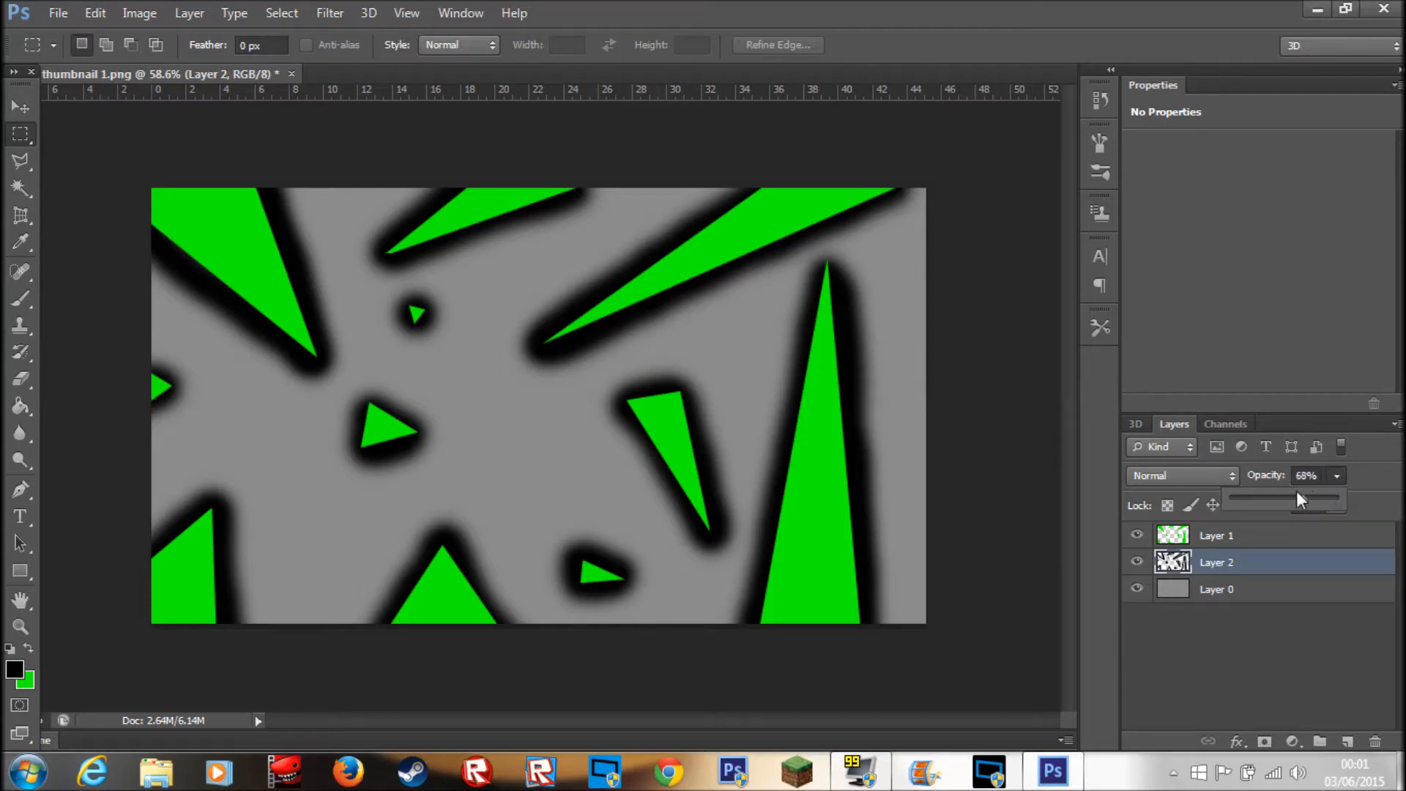
drag(1277, 489, 1261, 489)
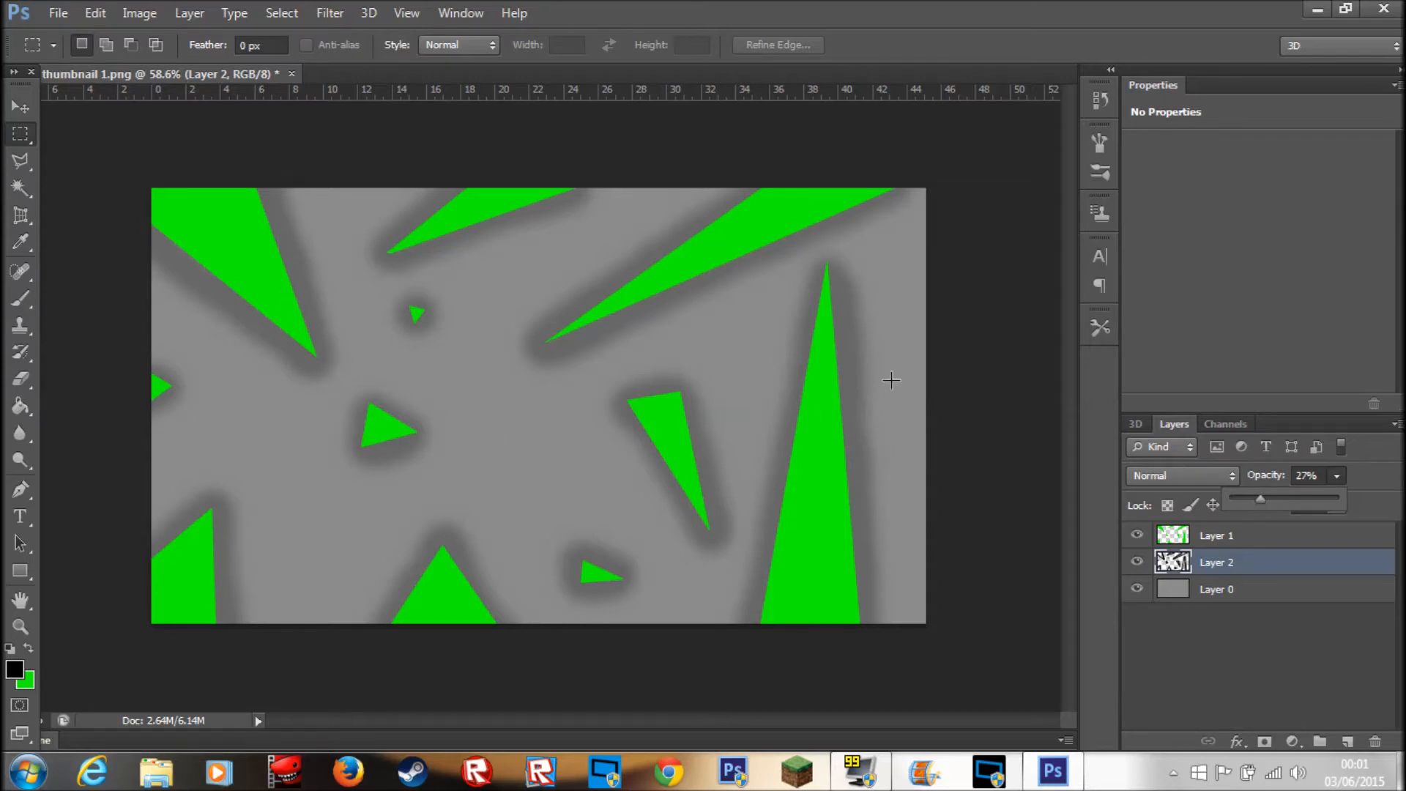
click(818, 150)
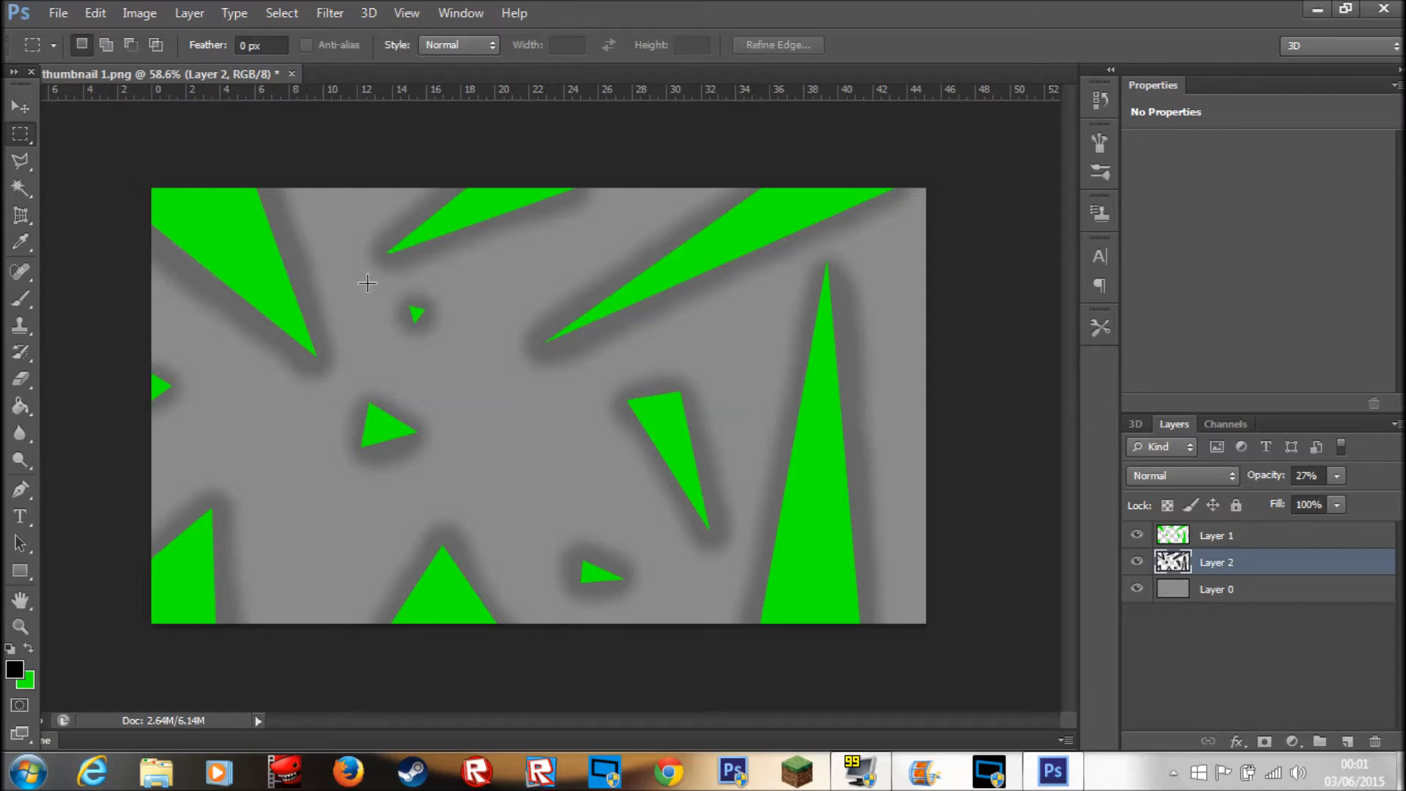
Step: Use the Polygonal Lasso to give the green triangles dark facets on new layers, at 26% opacity on Layer 5 and 53% on Layer 6
click(31, 174)
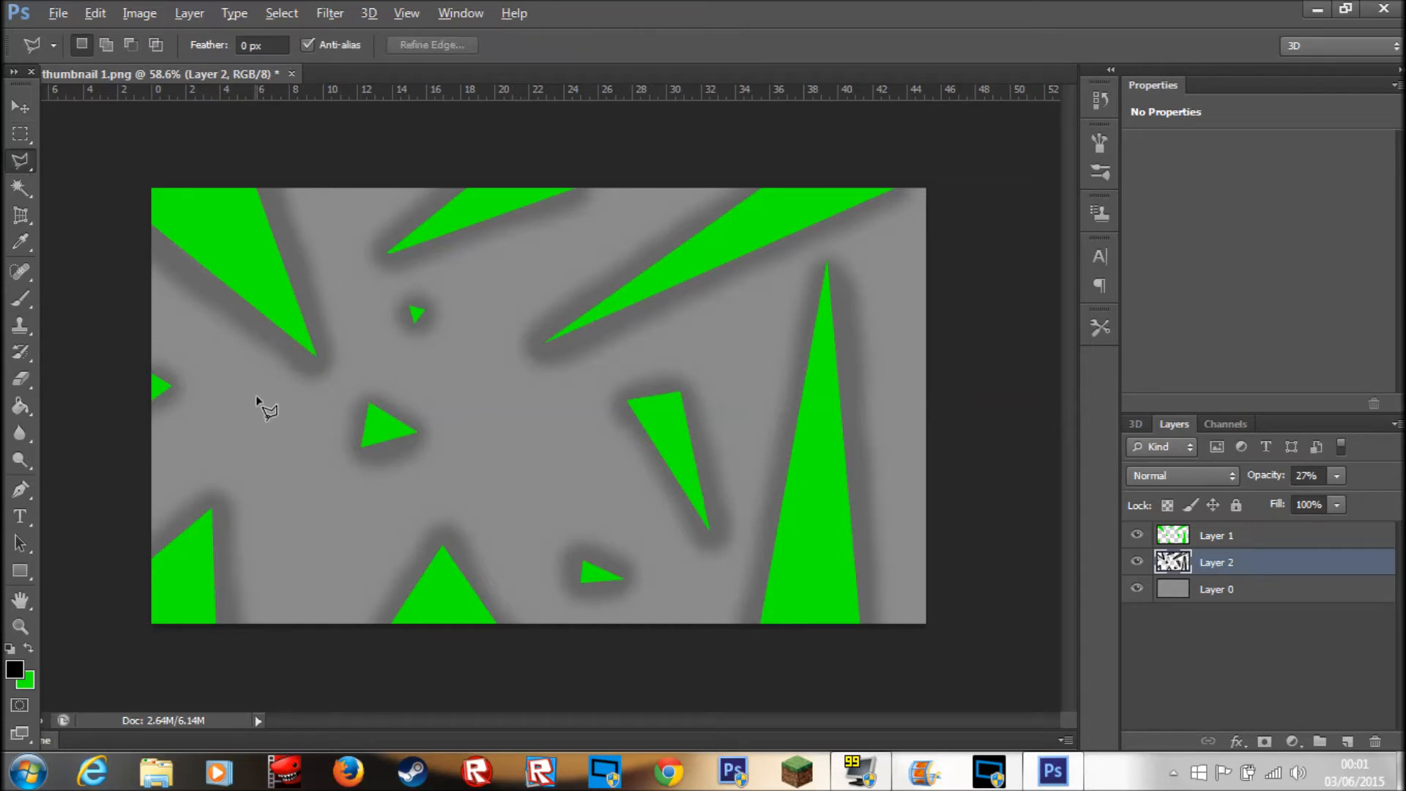
scroll(316, 377, up, 3)
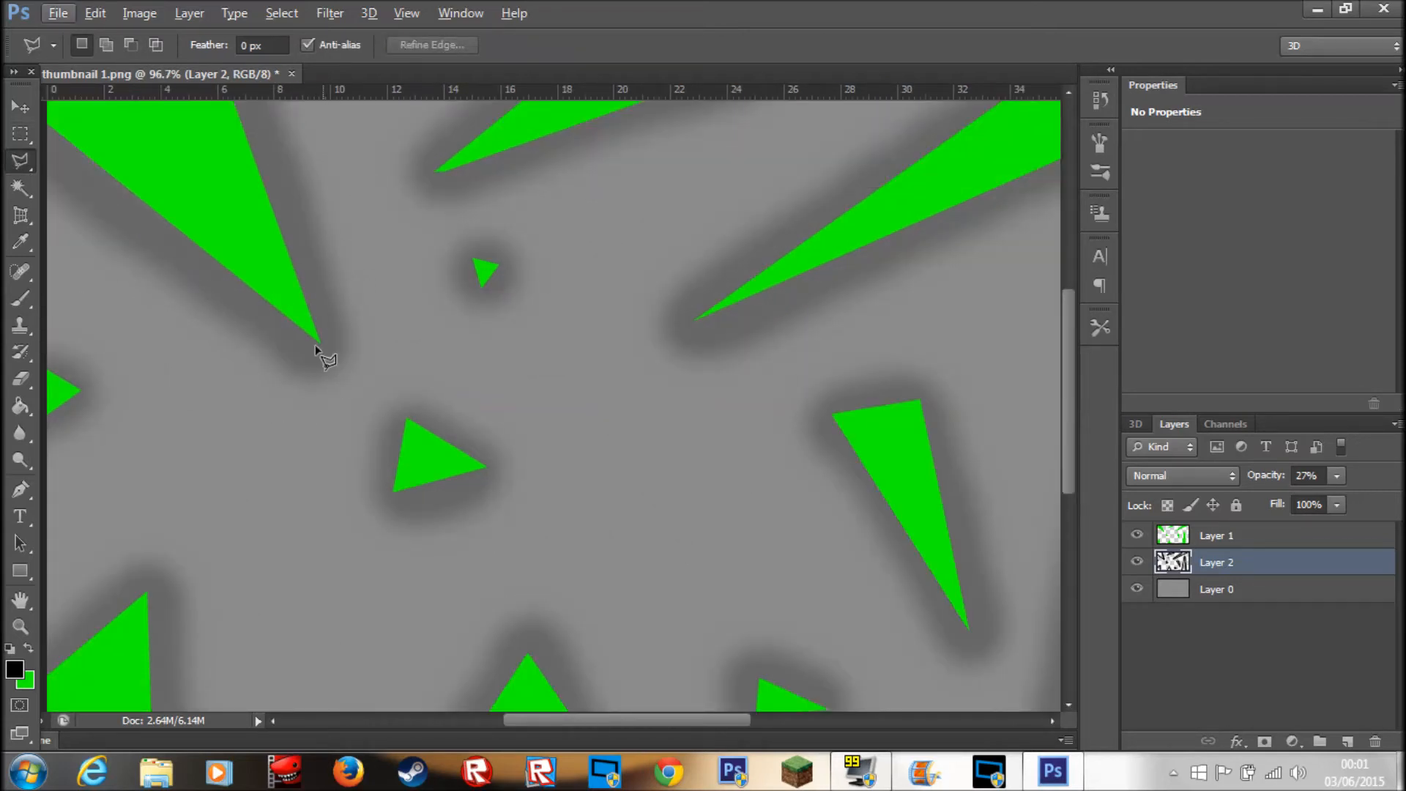
scroll(318, 350, up, 5)
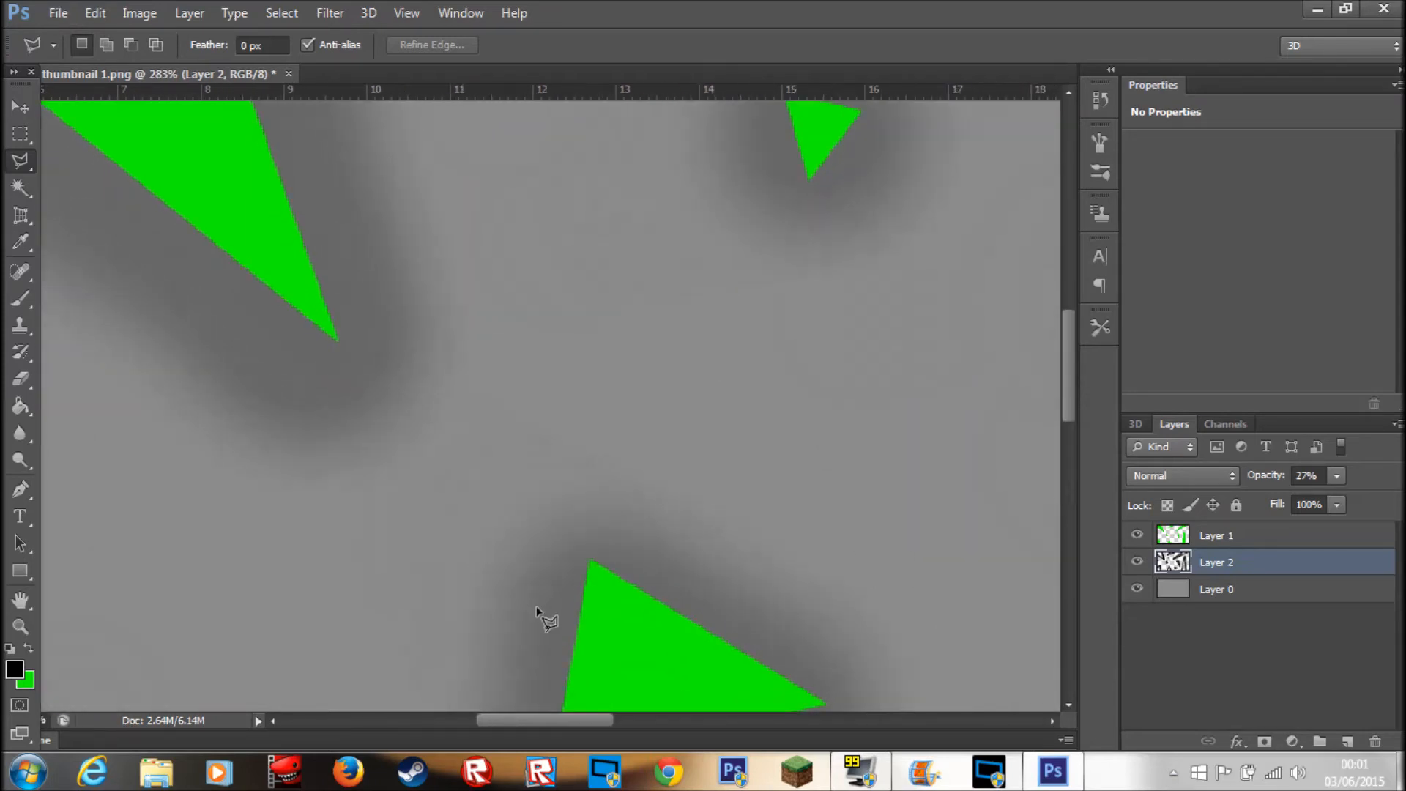
scroll(675, 616, down, 3)
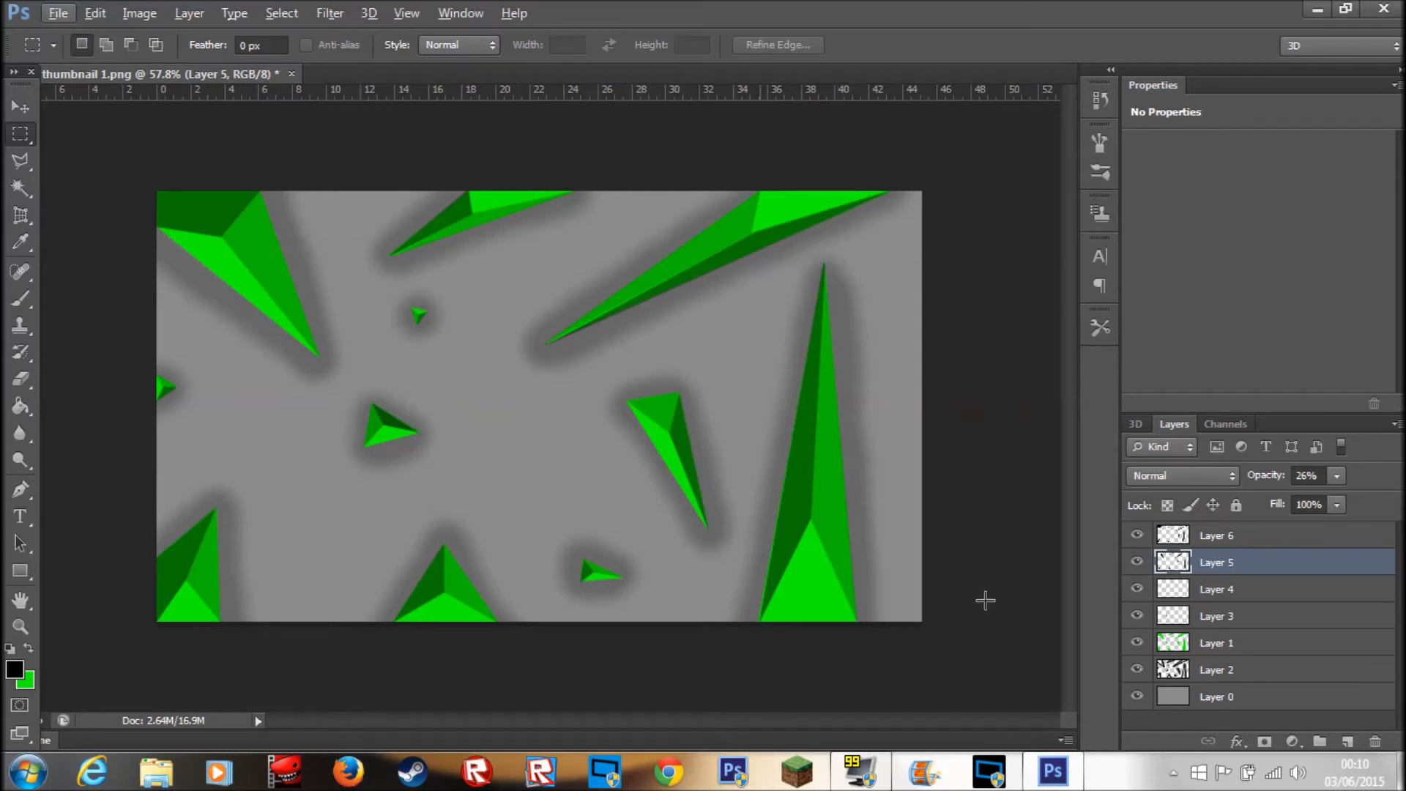
Step: Add a new empty layer above Layer 6
click(1220, 543)
click(1220, 537)
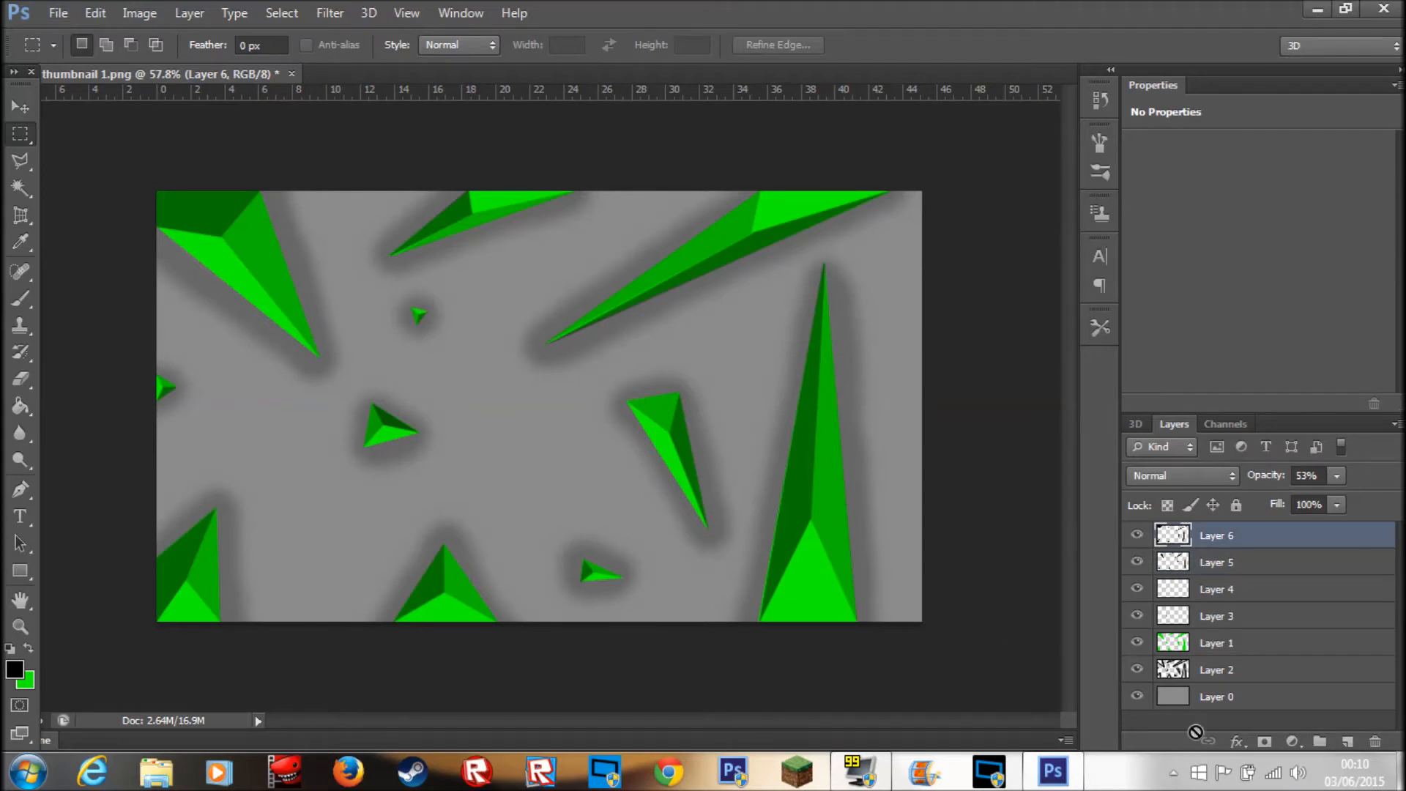
click(1353, 743)
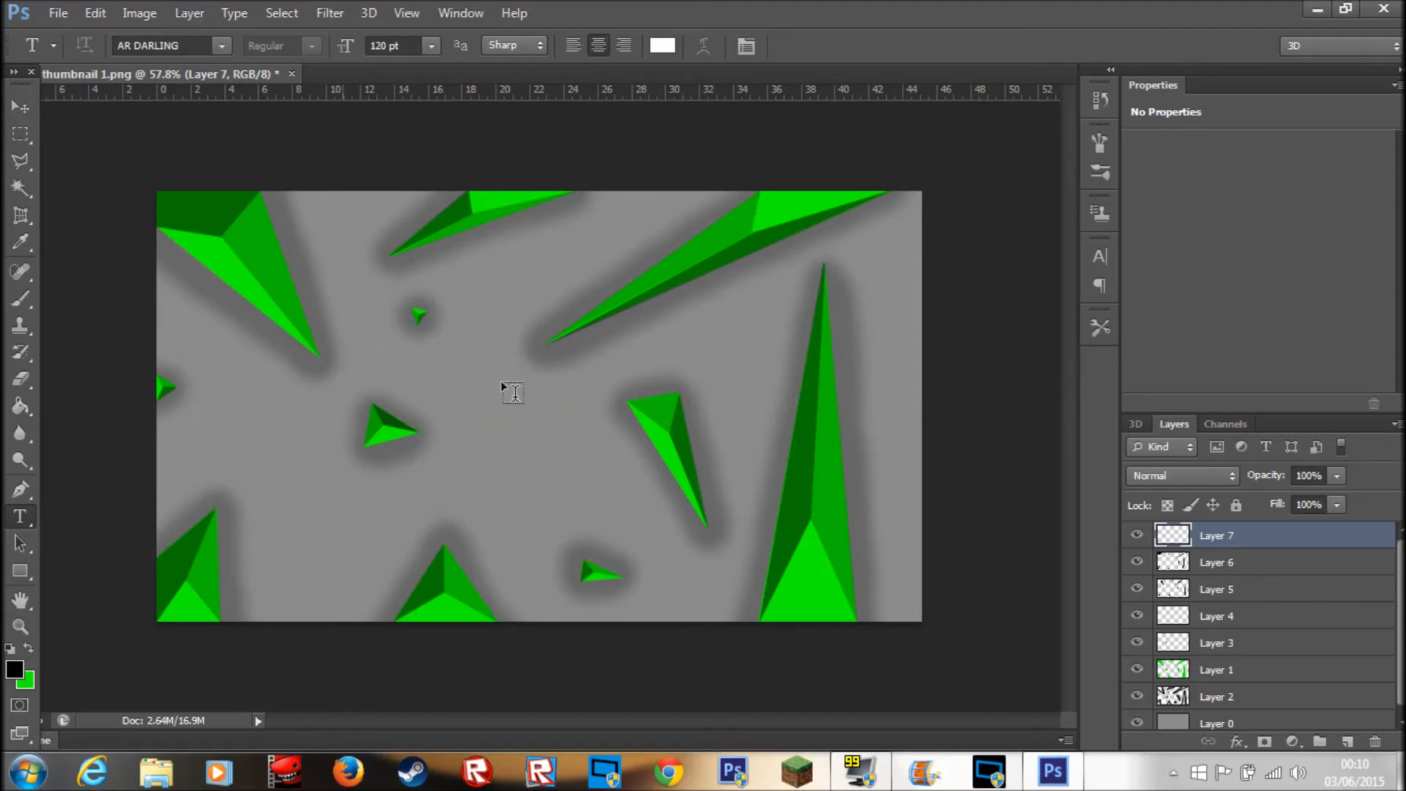
Step: Start a text line near the tip of the large upper-left triangle, set its font size to 200 pt, and reposition it
click(316, 353)
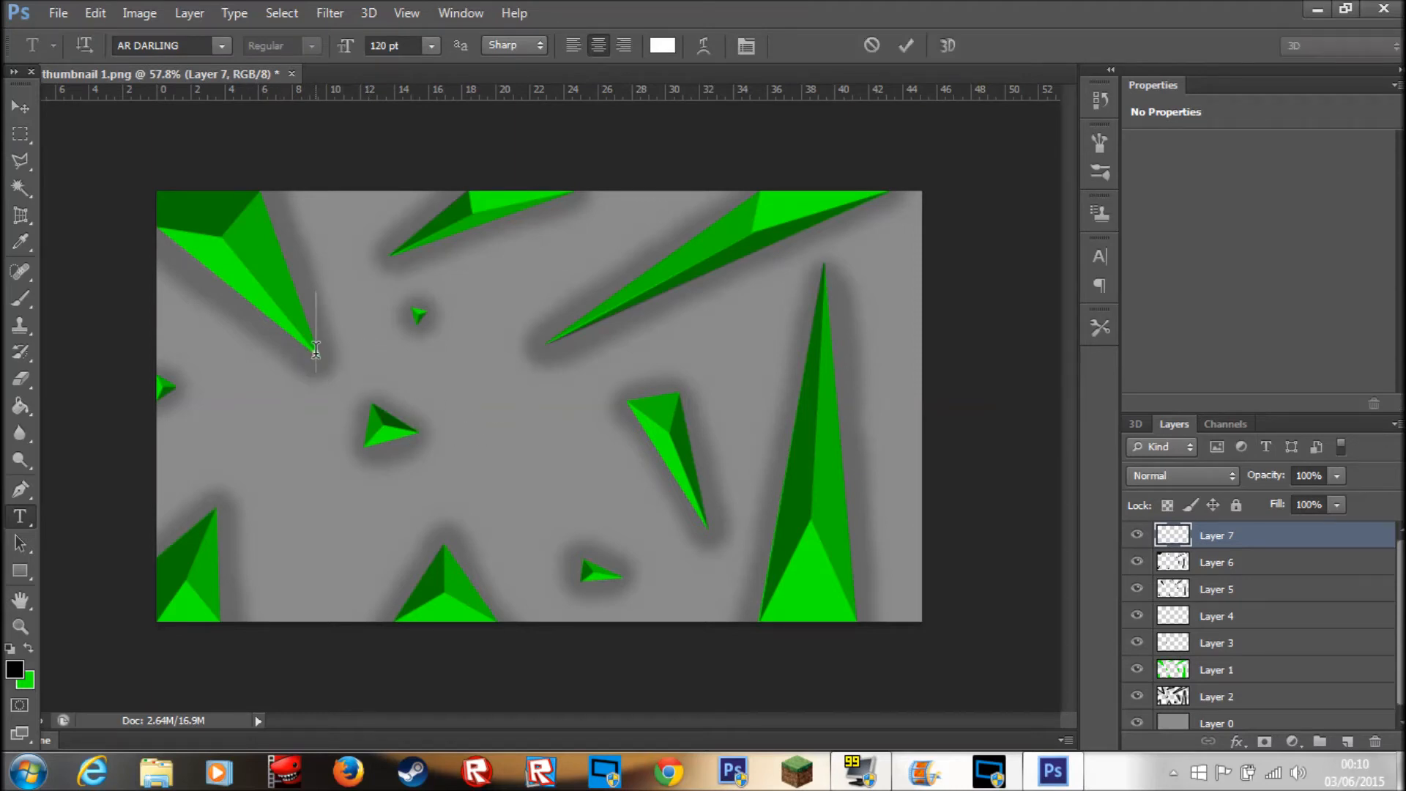
drag(313, 441, 259, 425)
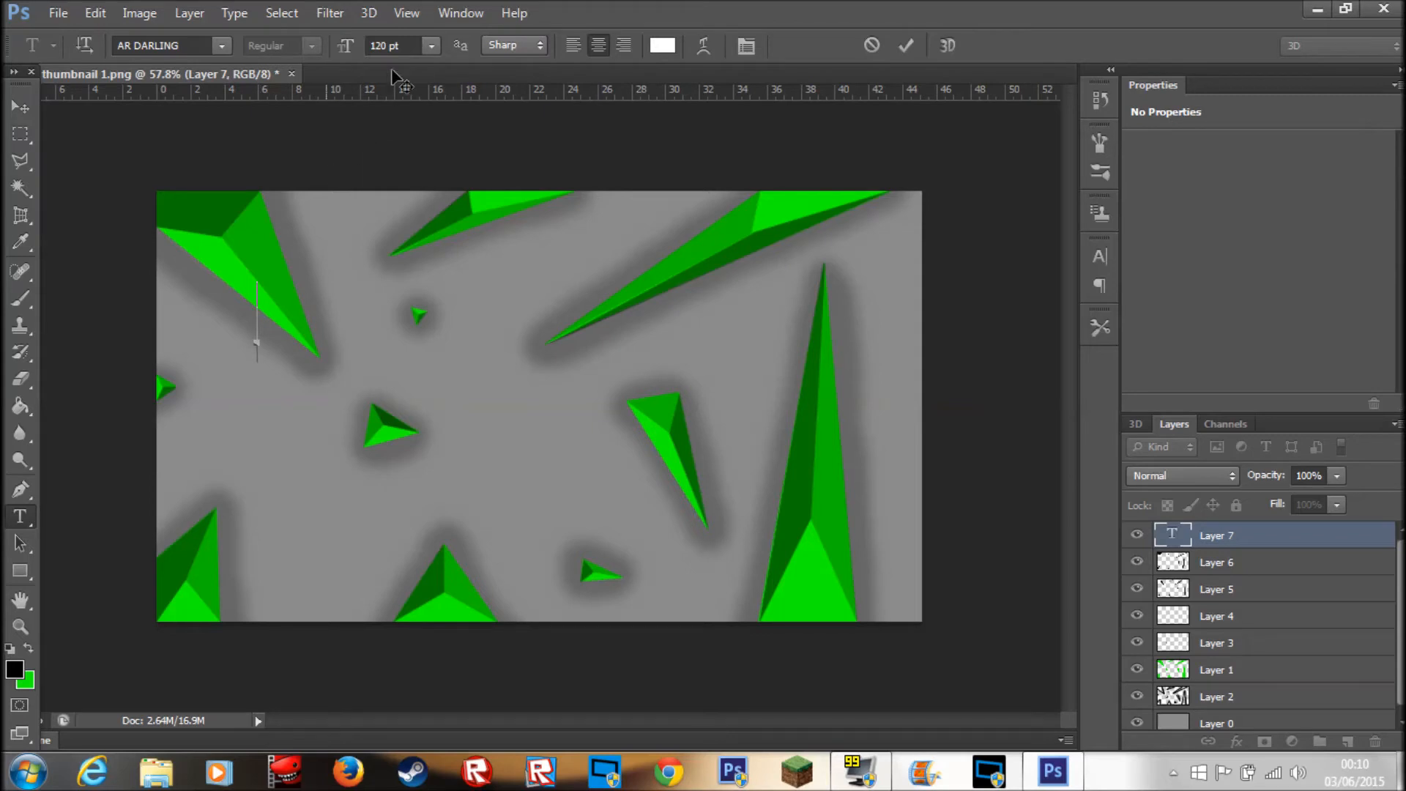
drag(383, 46, 310, 43)
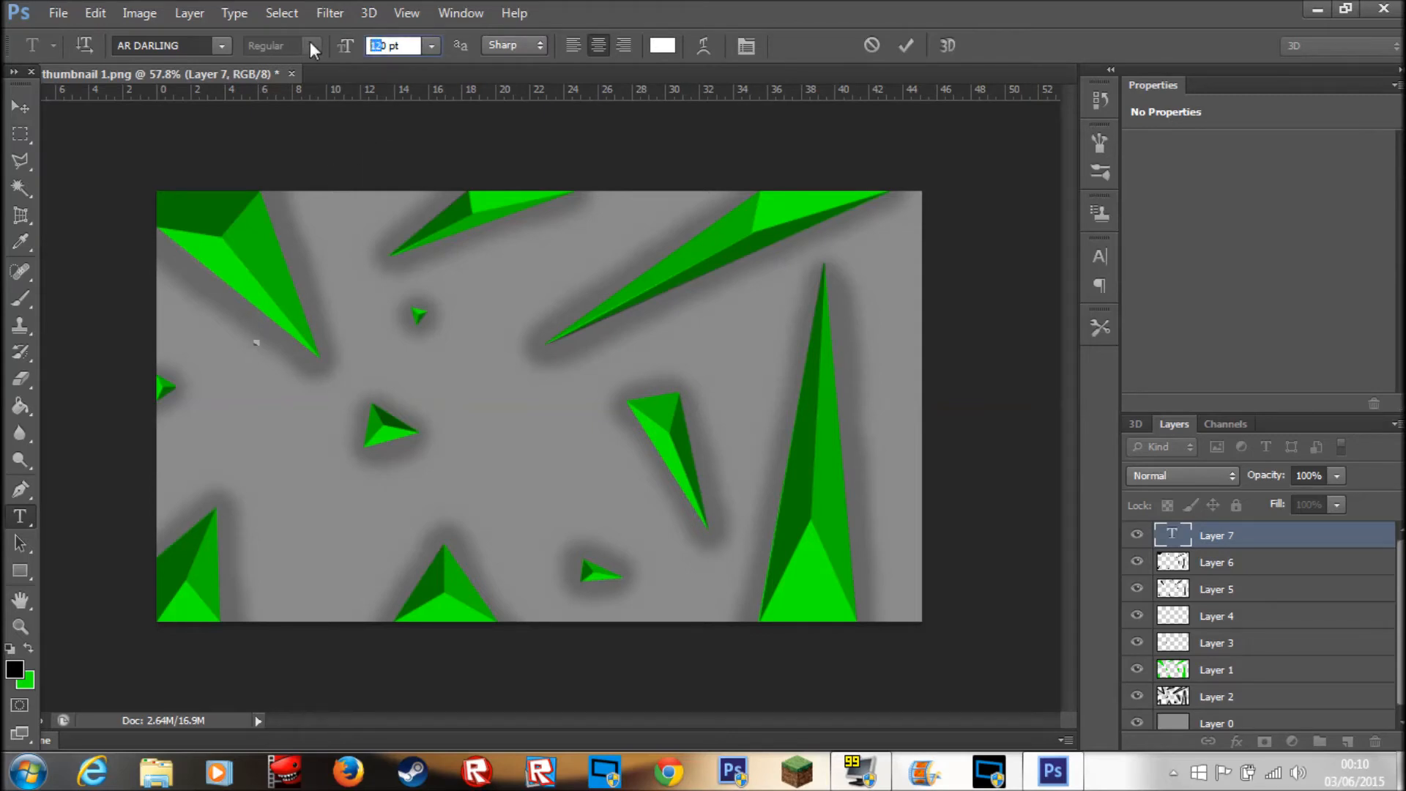
key(BackSpace)
text(20)
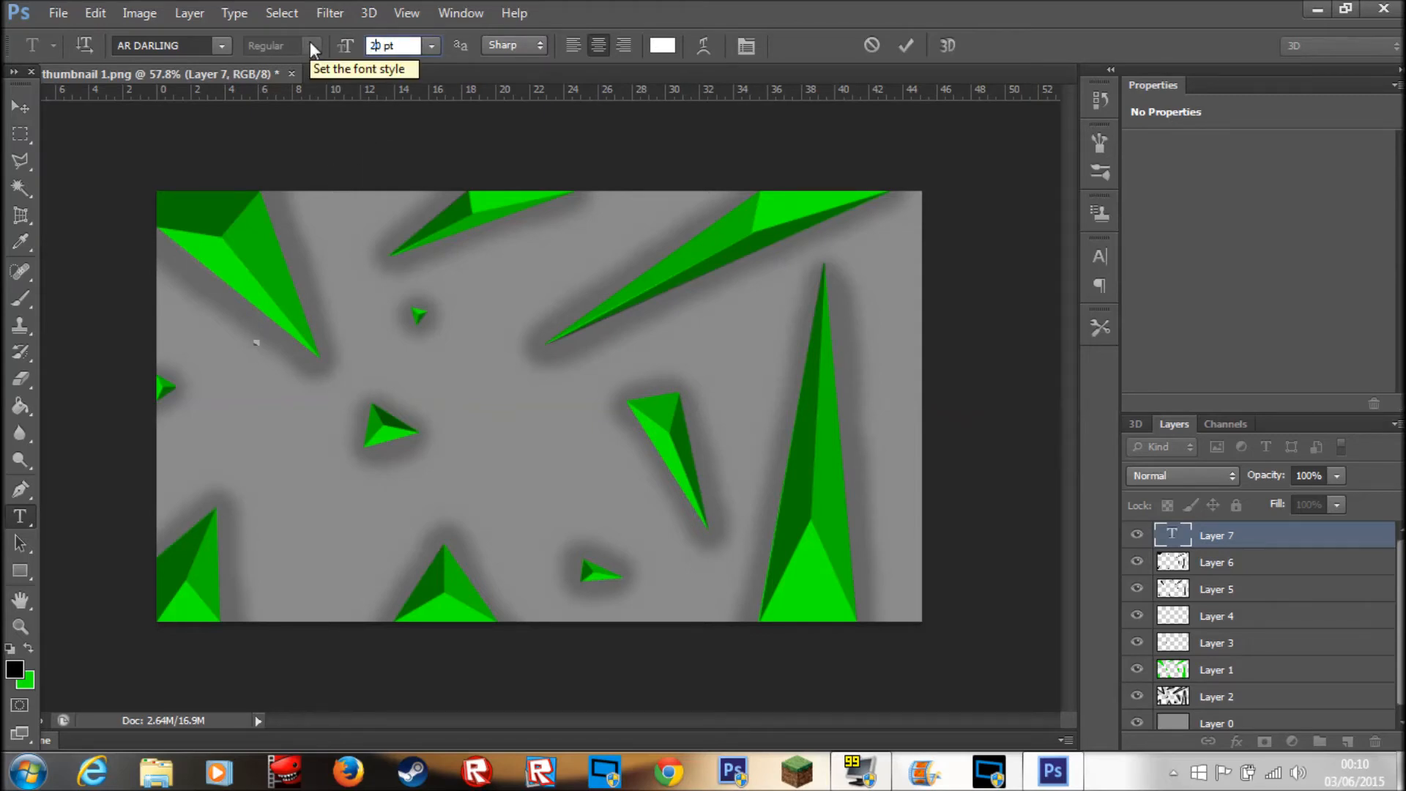
key(Return)
mouse_move(321, 473)
mouse_down()
mouse_move(450, 476)
mouse_move(344, 477)
mouse_up()
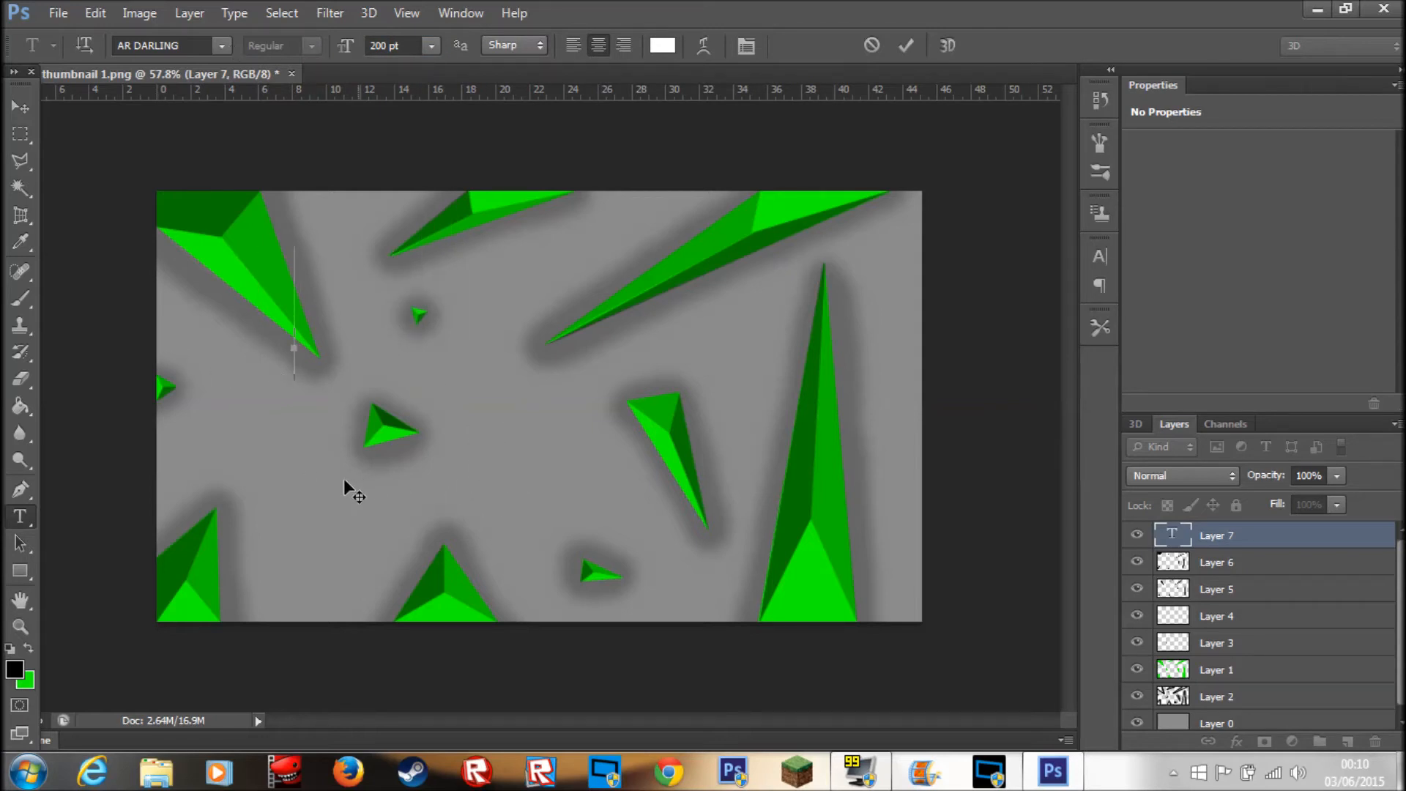
Step: Set the font of the new text line to Bebas Neue
click(224, 46)
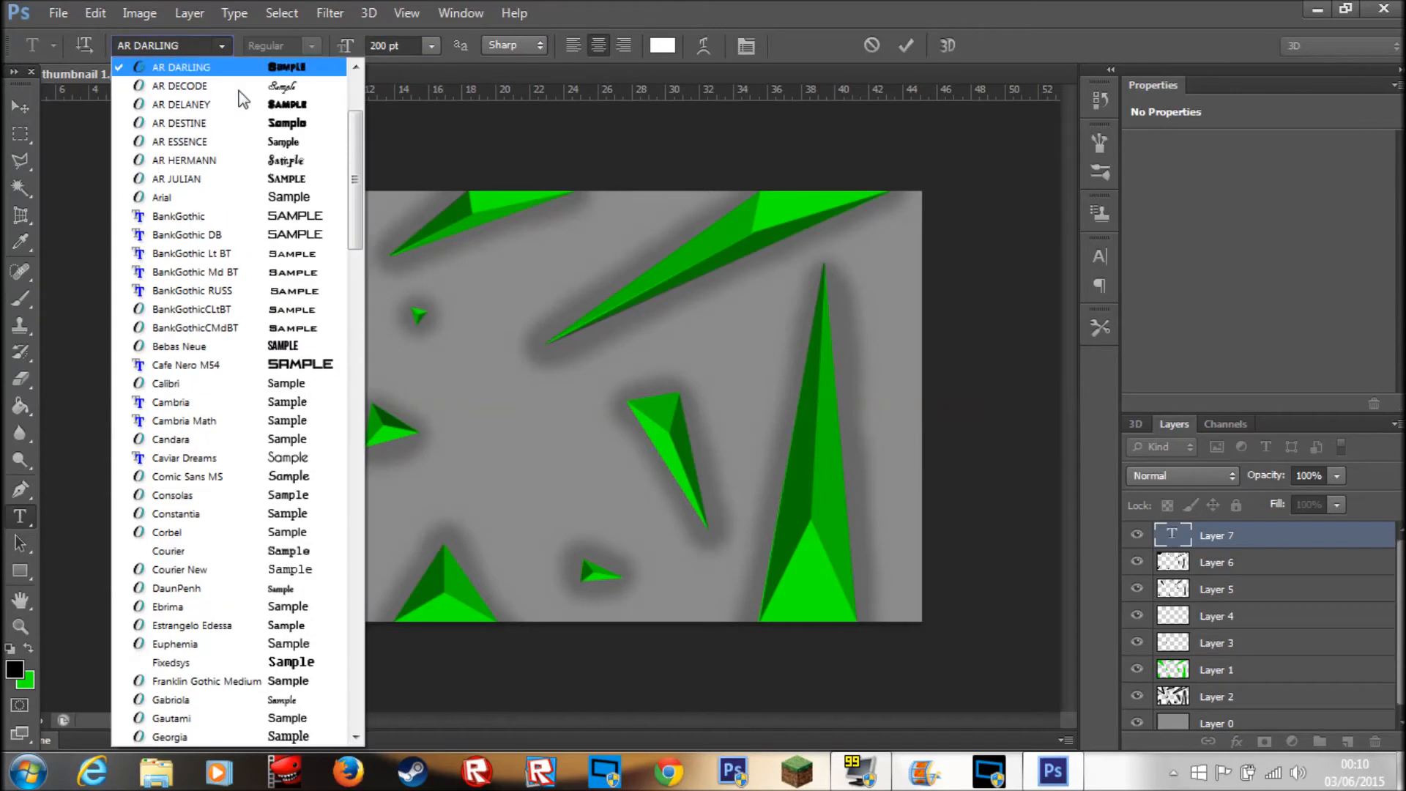
scroll(354, 134, up, 3)
scroll(355, 220, down, 10)
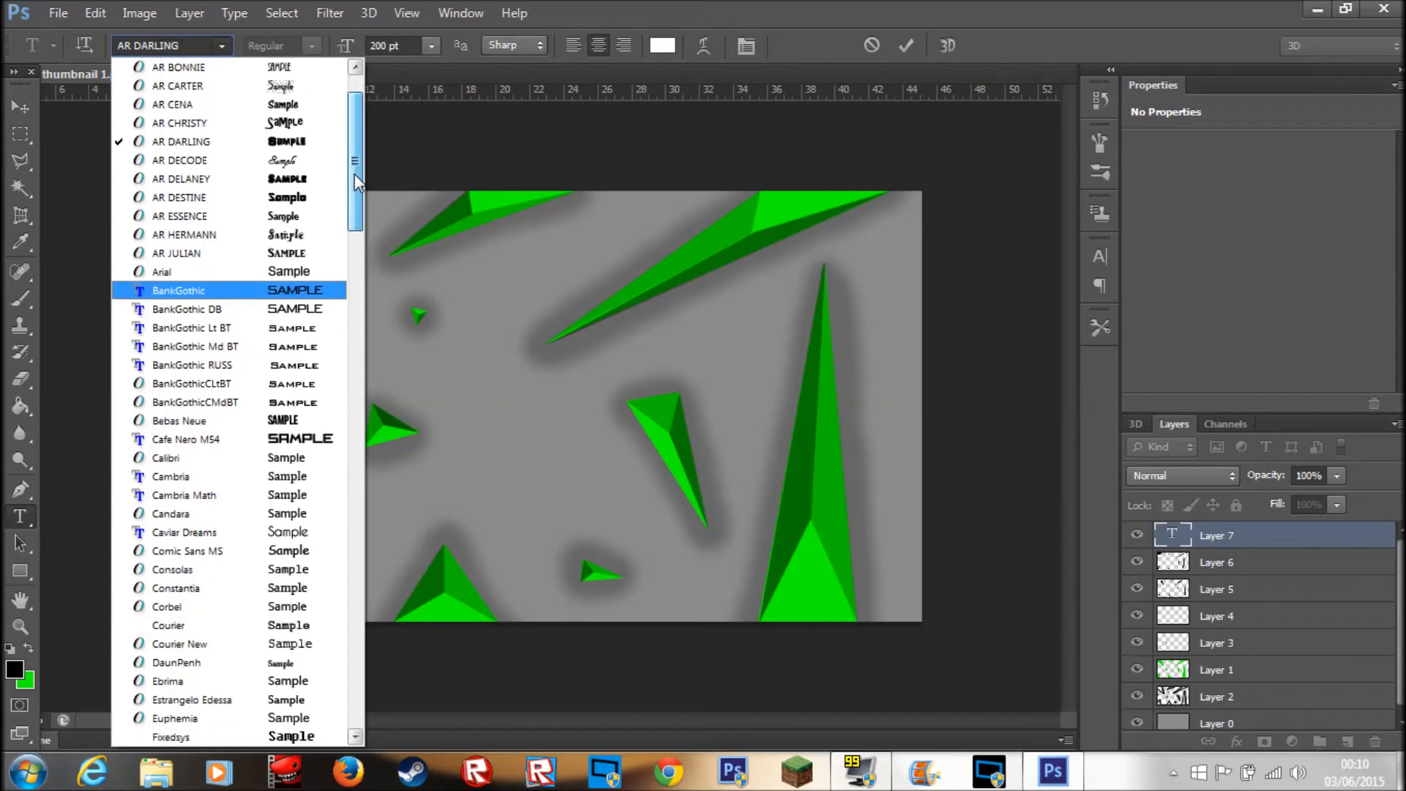
drag(353, 277, 356, 186)
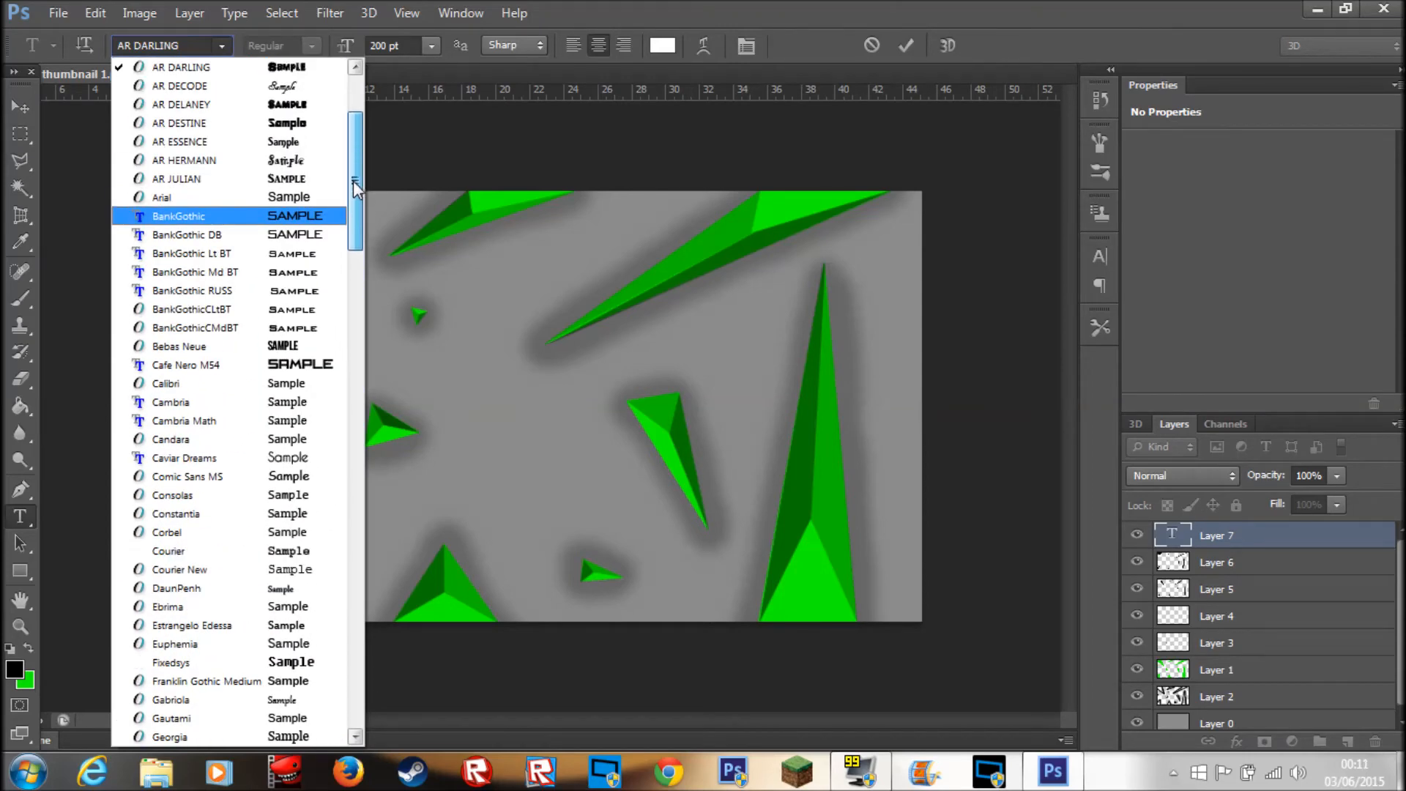
click(272, 347)
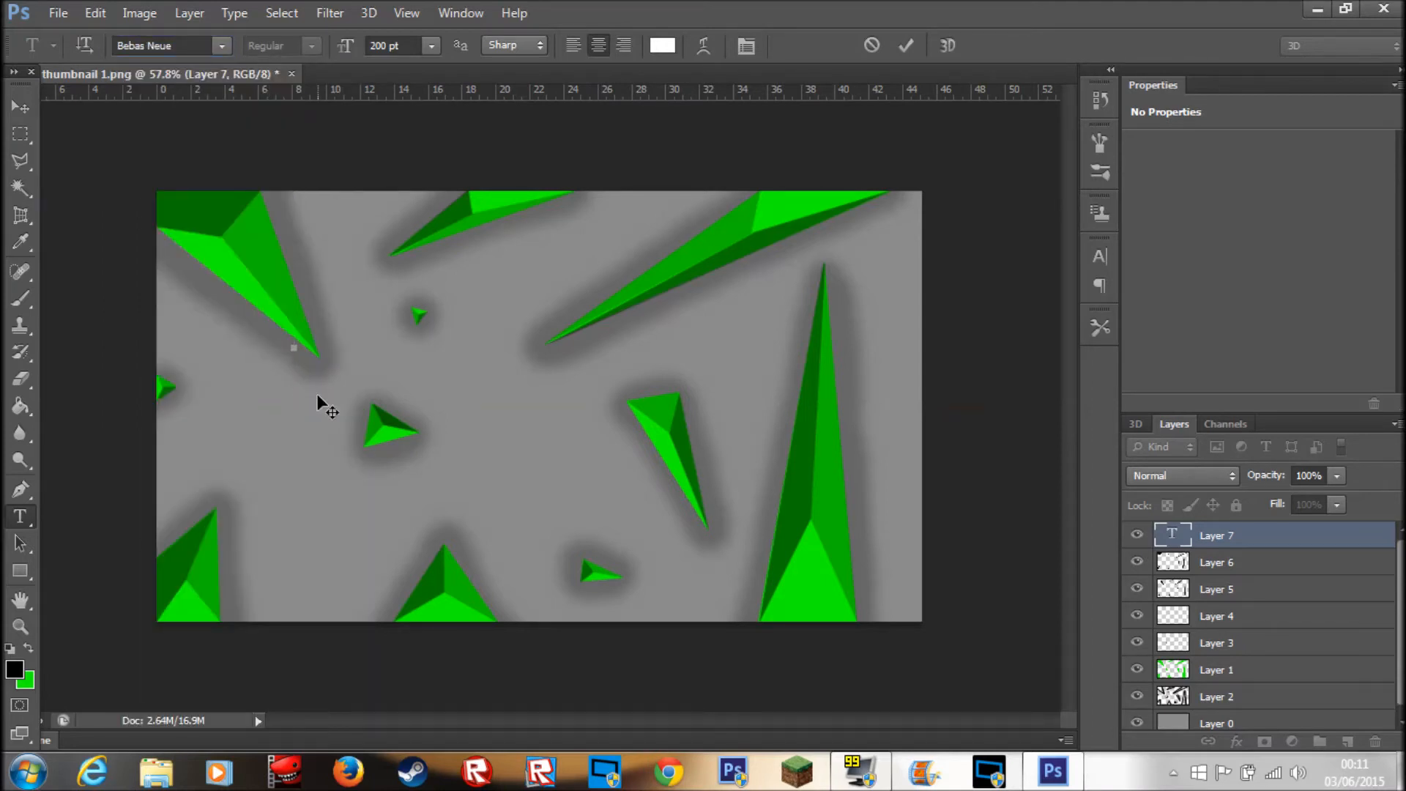
Step: Enter REPLAYZ as the title's first line and PRIVATE MINITAGE as its second line, shifting the text toward the canvas centre
text(REPLAYZ)
drag(340, 396, 437, 392)
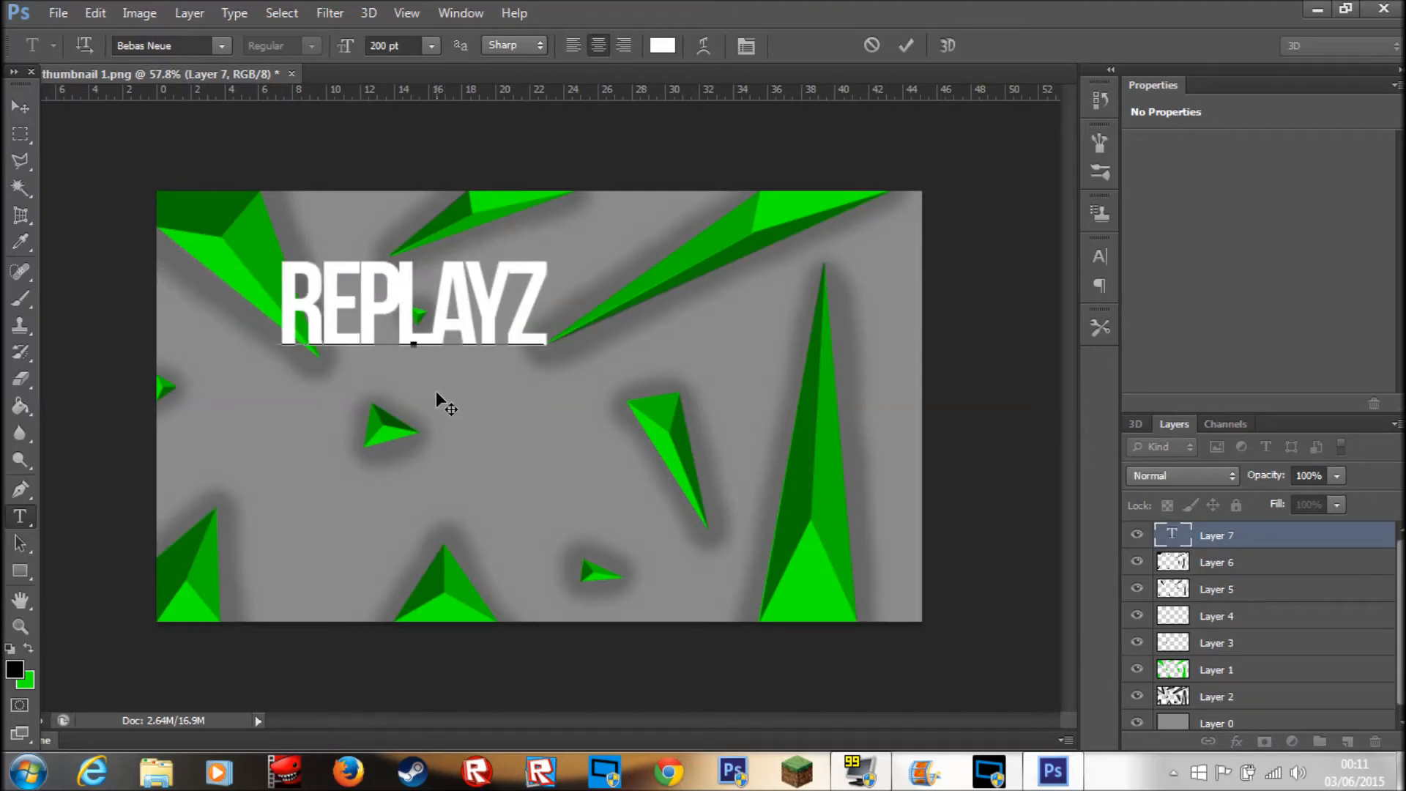
key(Return)
text(PR)
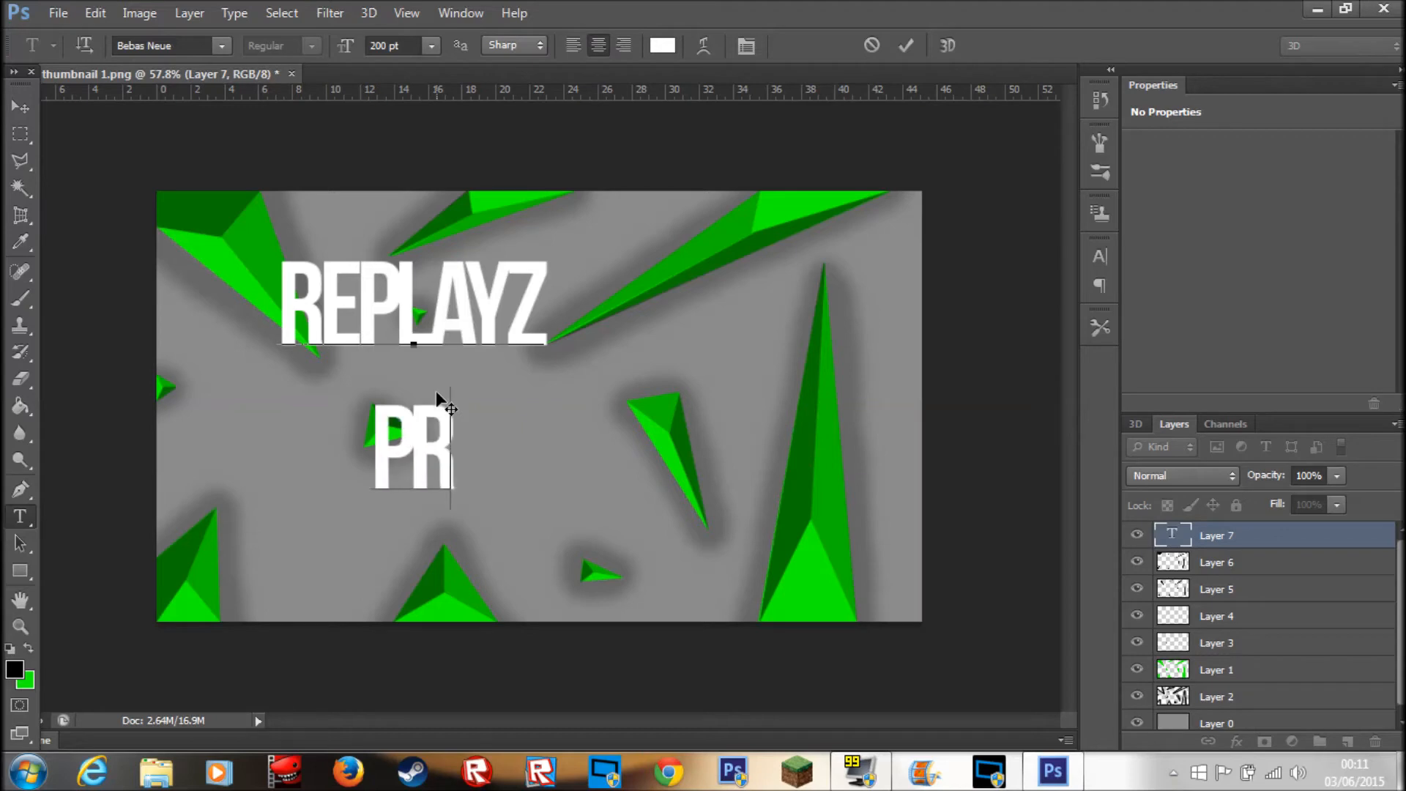
text(IVATE MINITAGE)
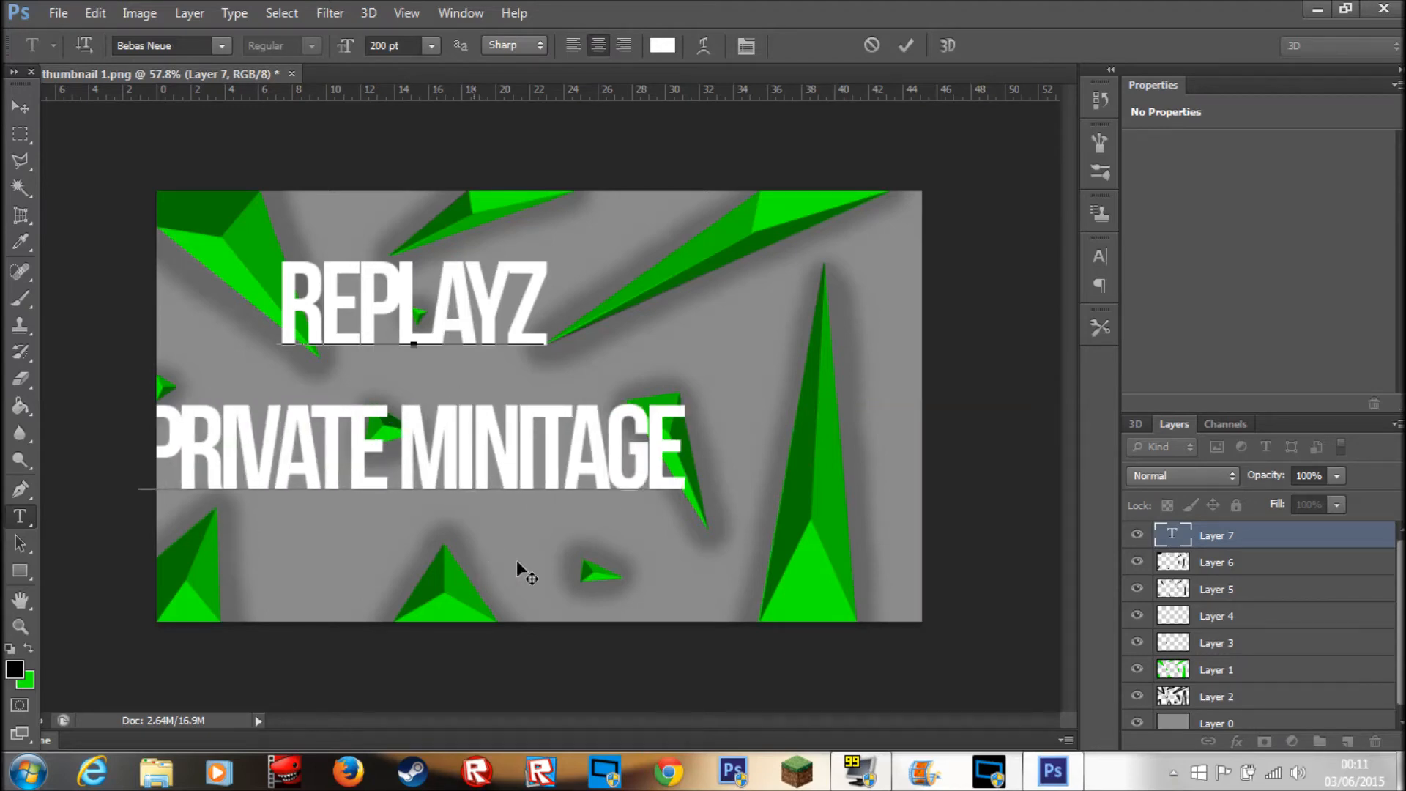
Step: Move the two-line title to the lower-right part of the canvas and commit the text
drag(517, 560, 512, 513)
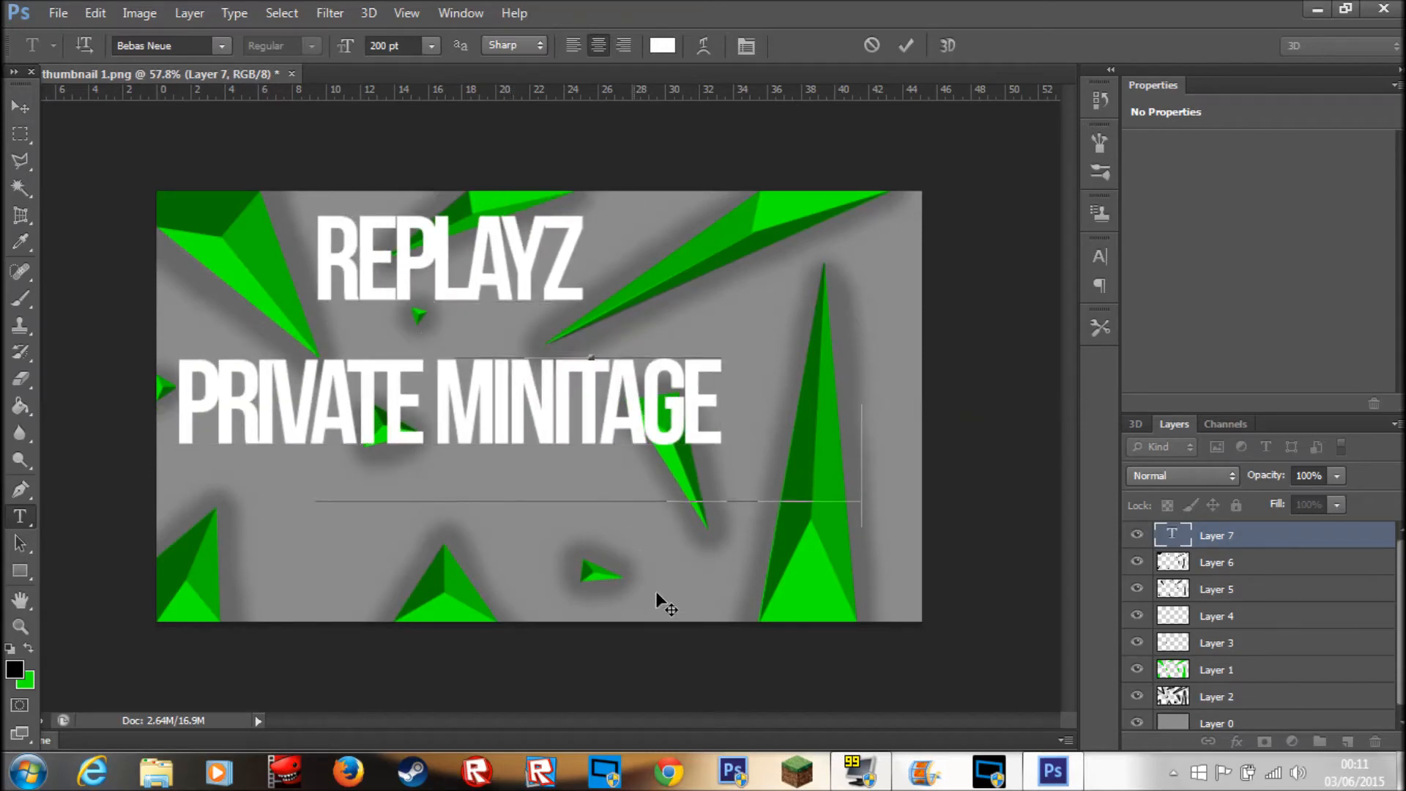
drag(656, 594, 701, 642)
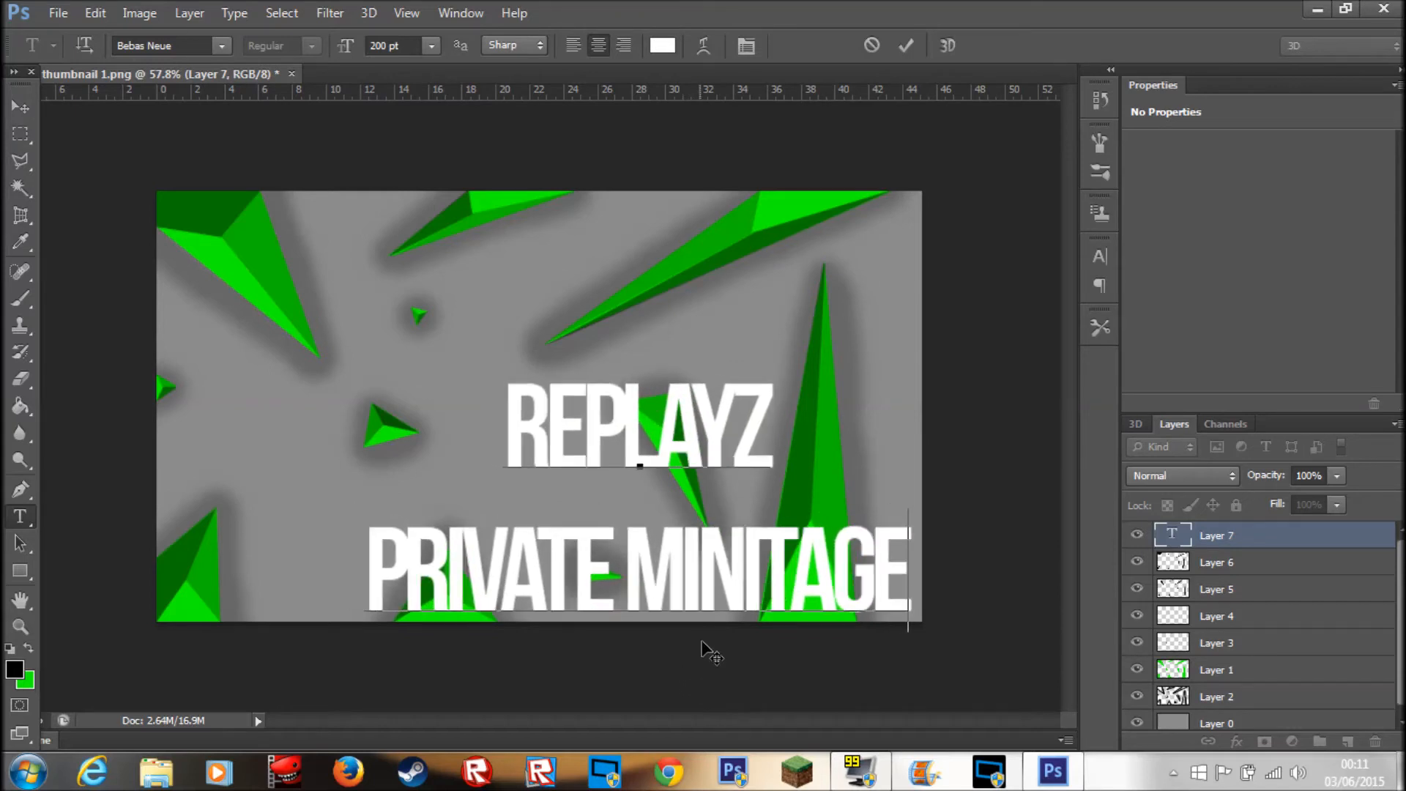
click(17, 133)
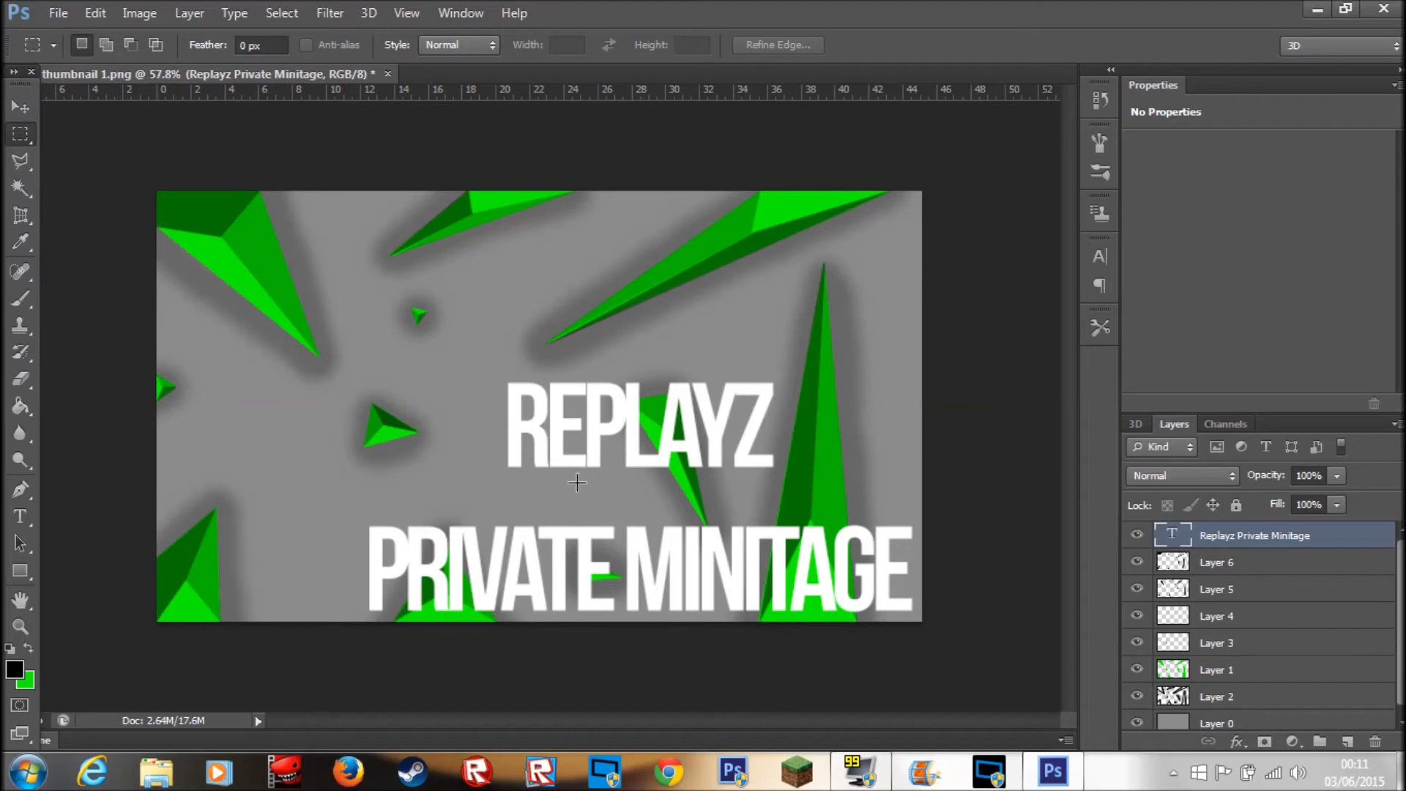
Step: Add Stroke, Outer Glow, Drop Shadow and Satin effects to the title text layer
right_click(1266, 536)
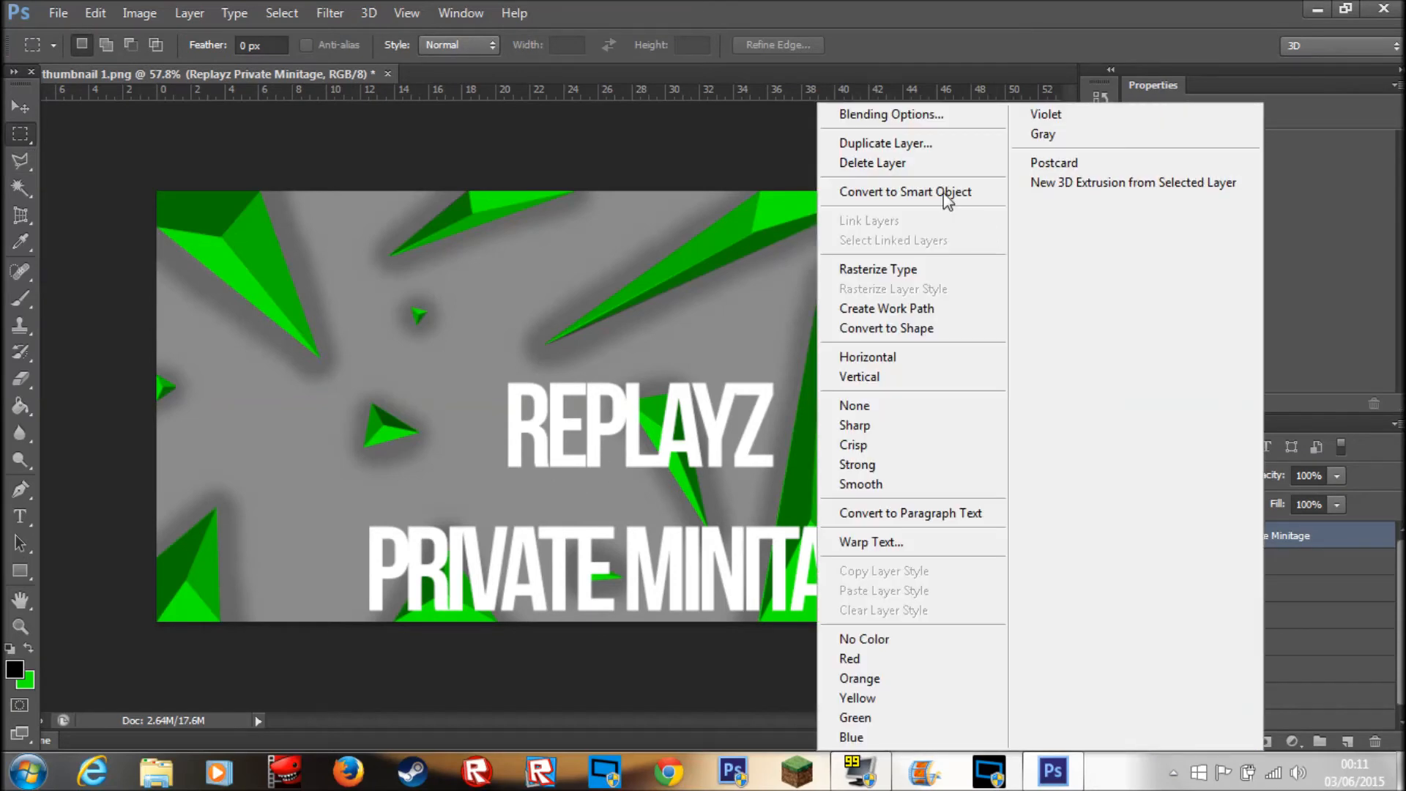
click(900, 118)
drag(966, 308, 1060, 315)
click(906, 471)
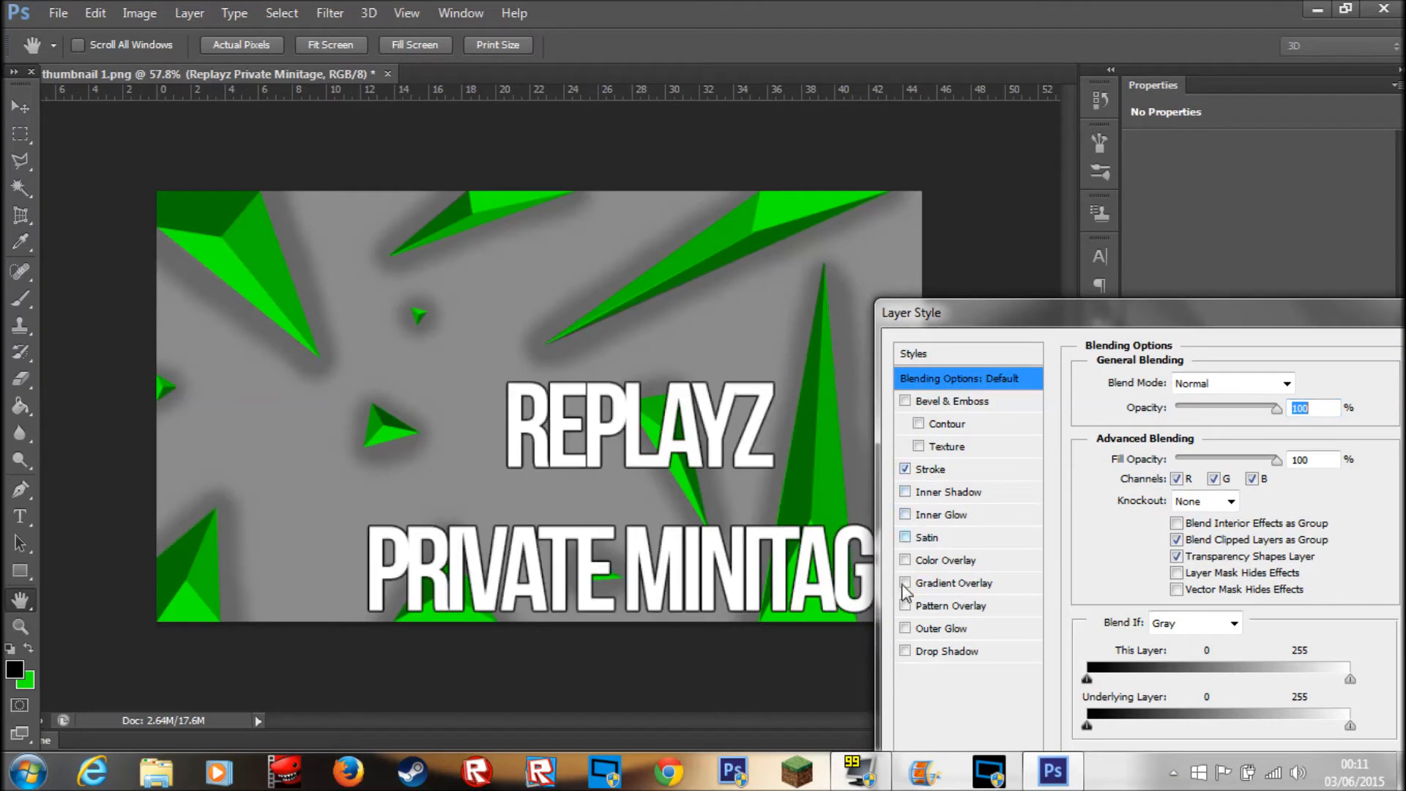
click(906, 628)
click(905, 651)
click(907, 538)
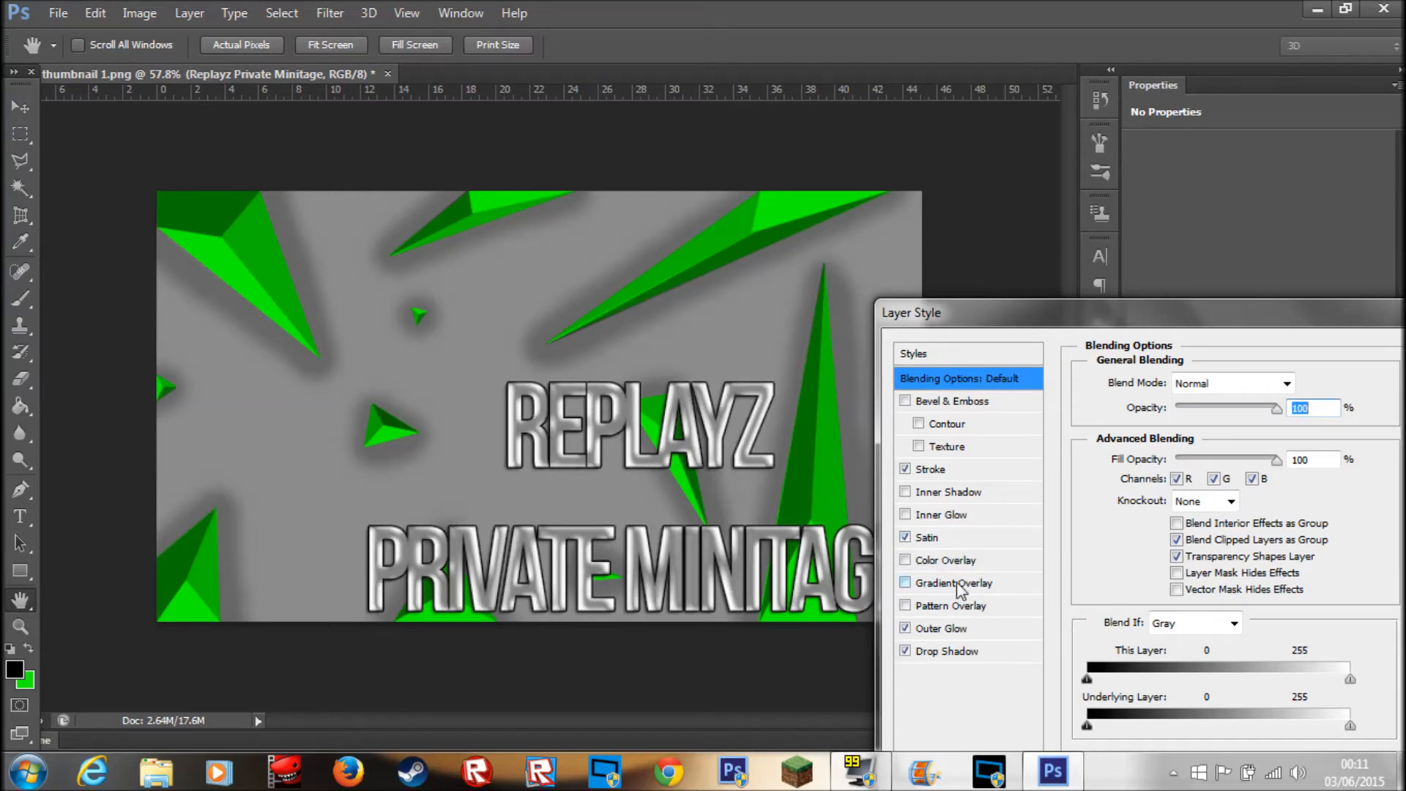
click(930, 538)
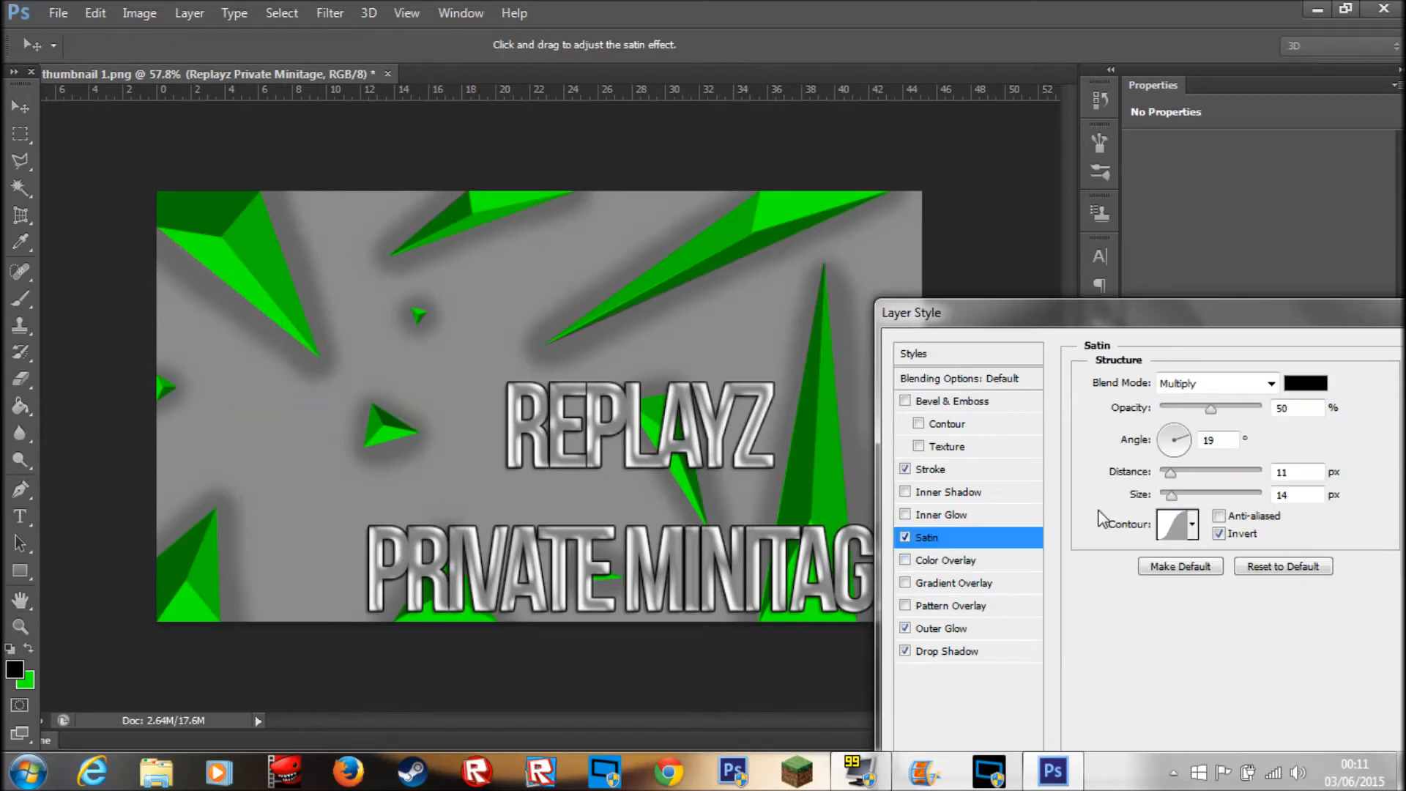
Step: Set the title's Outer Glow colour to fully saturated green and its spread to 62%
click(937, 630)
click(1141, 457)
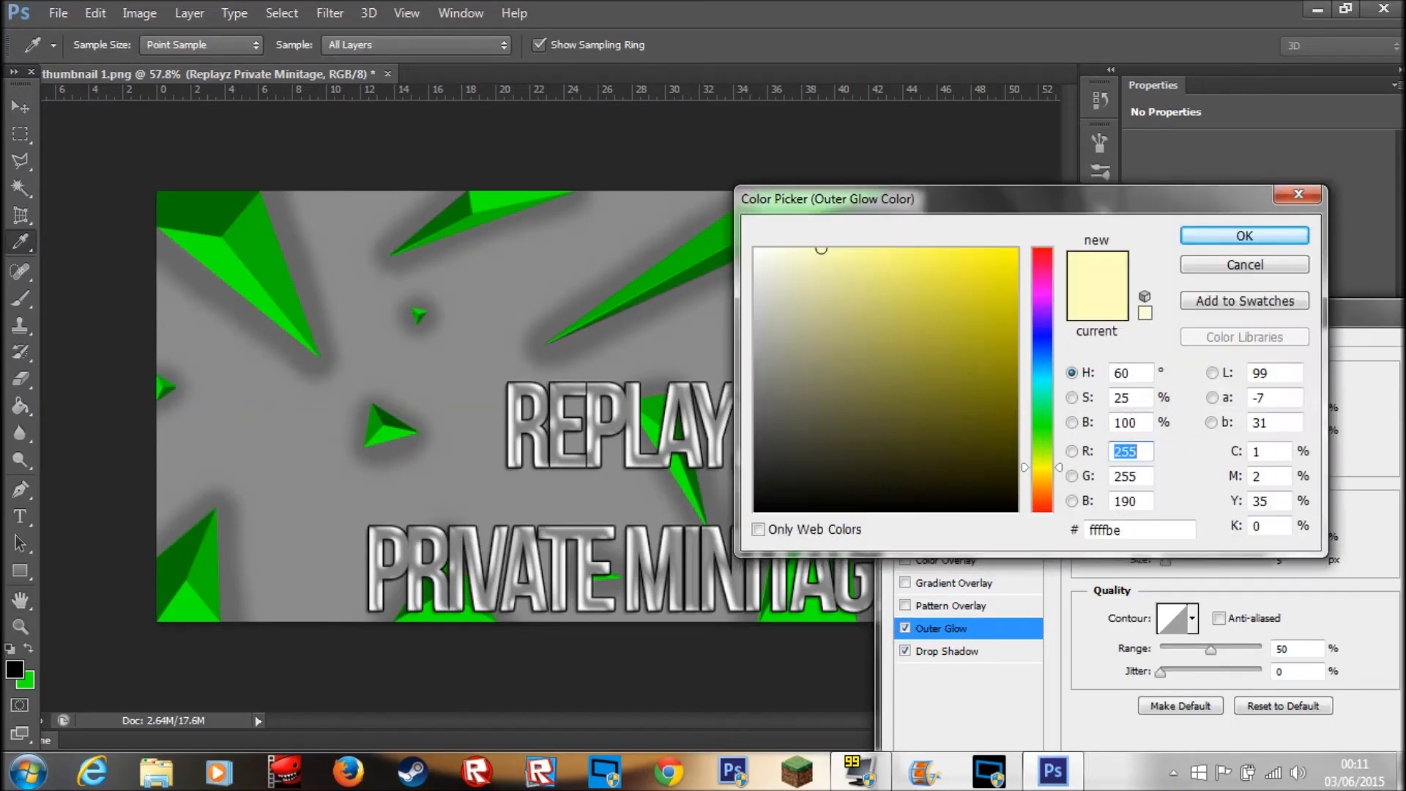
drag(1039, 274, 1046, 426)
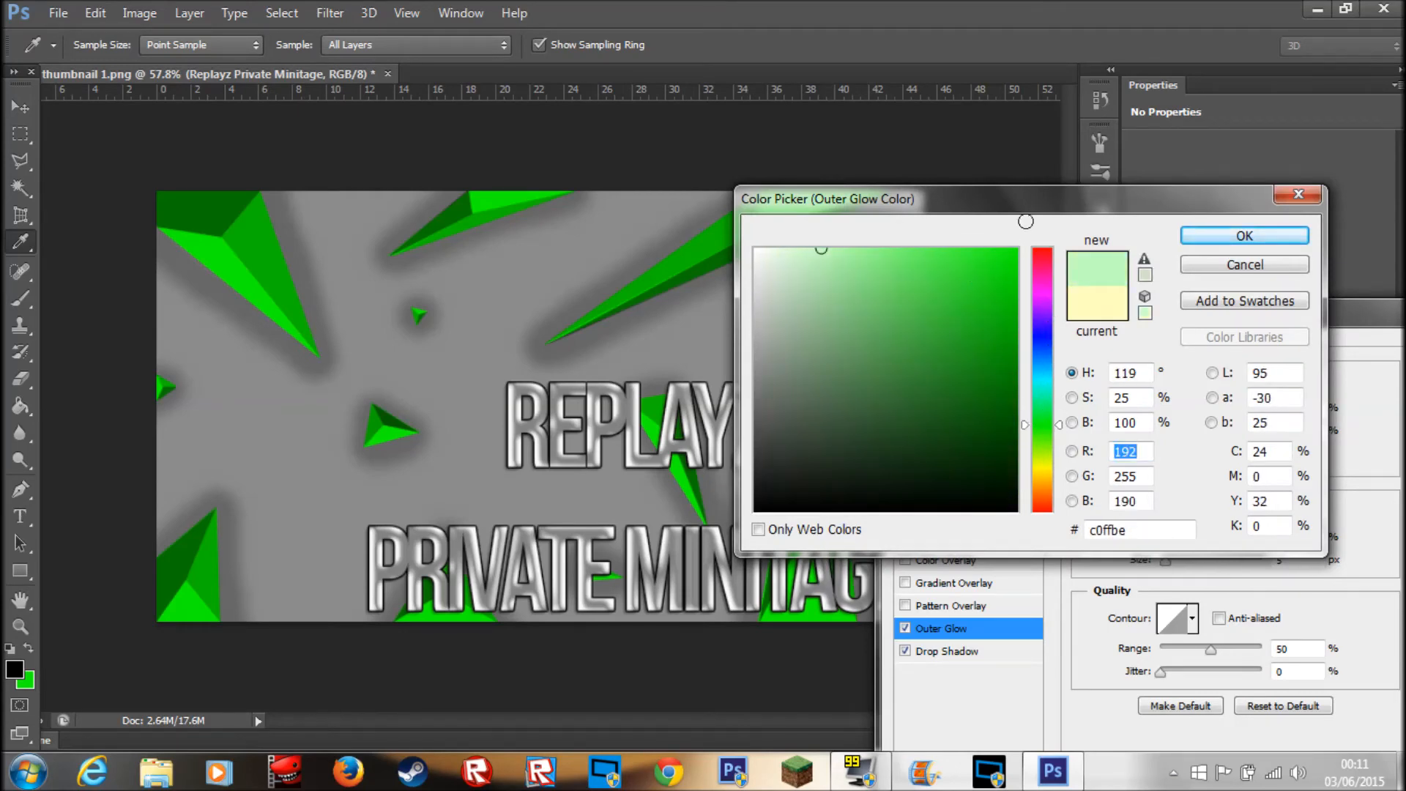
click(1017, 249)
click(1205, 236)
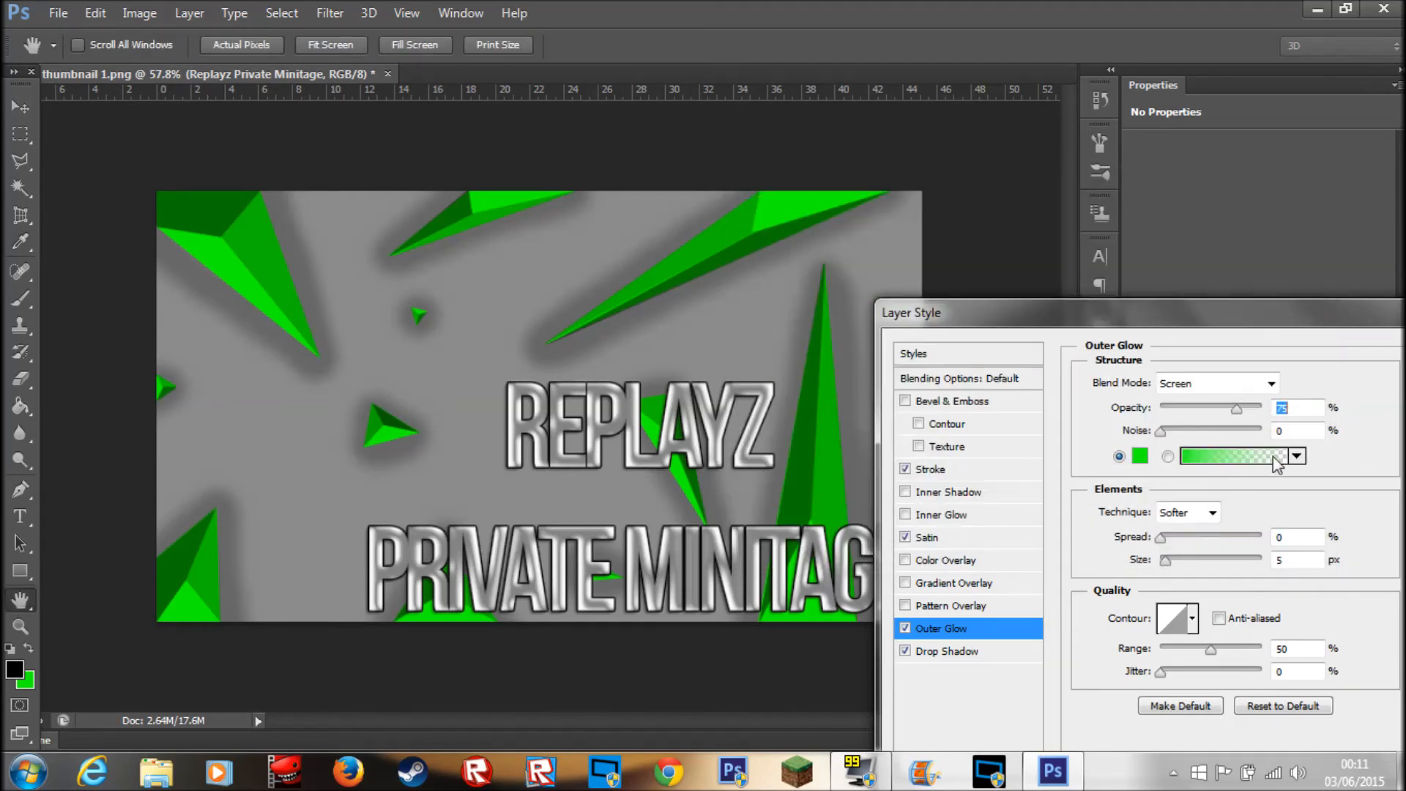
drag(1160, 540, 1228, 539)
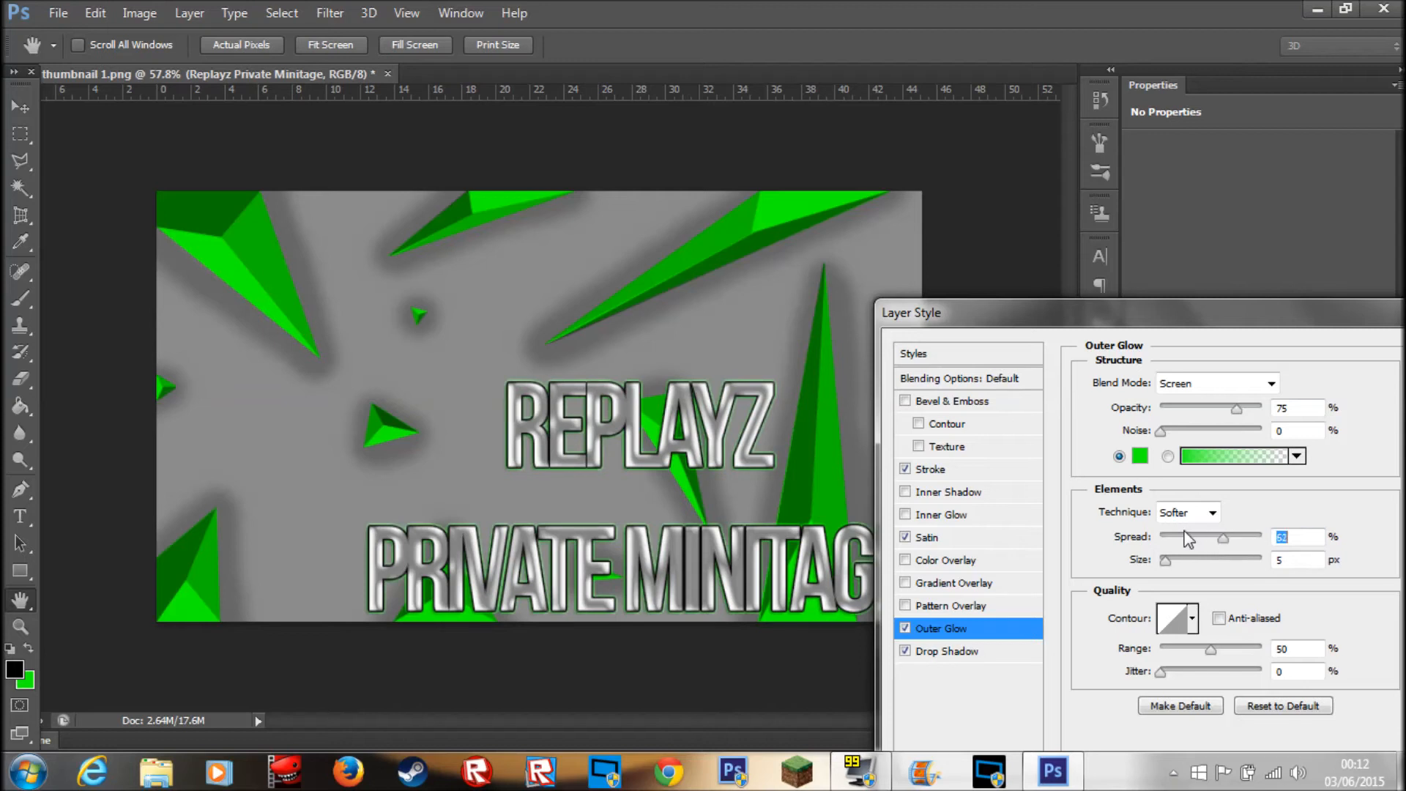
Step: Set the title's Drop Shadow distance to 16 px and apply the layer style
click(960, 652)
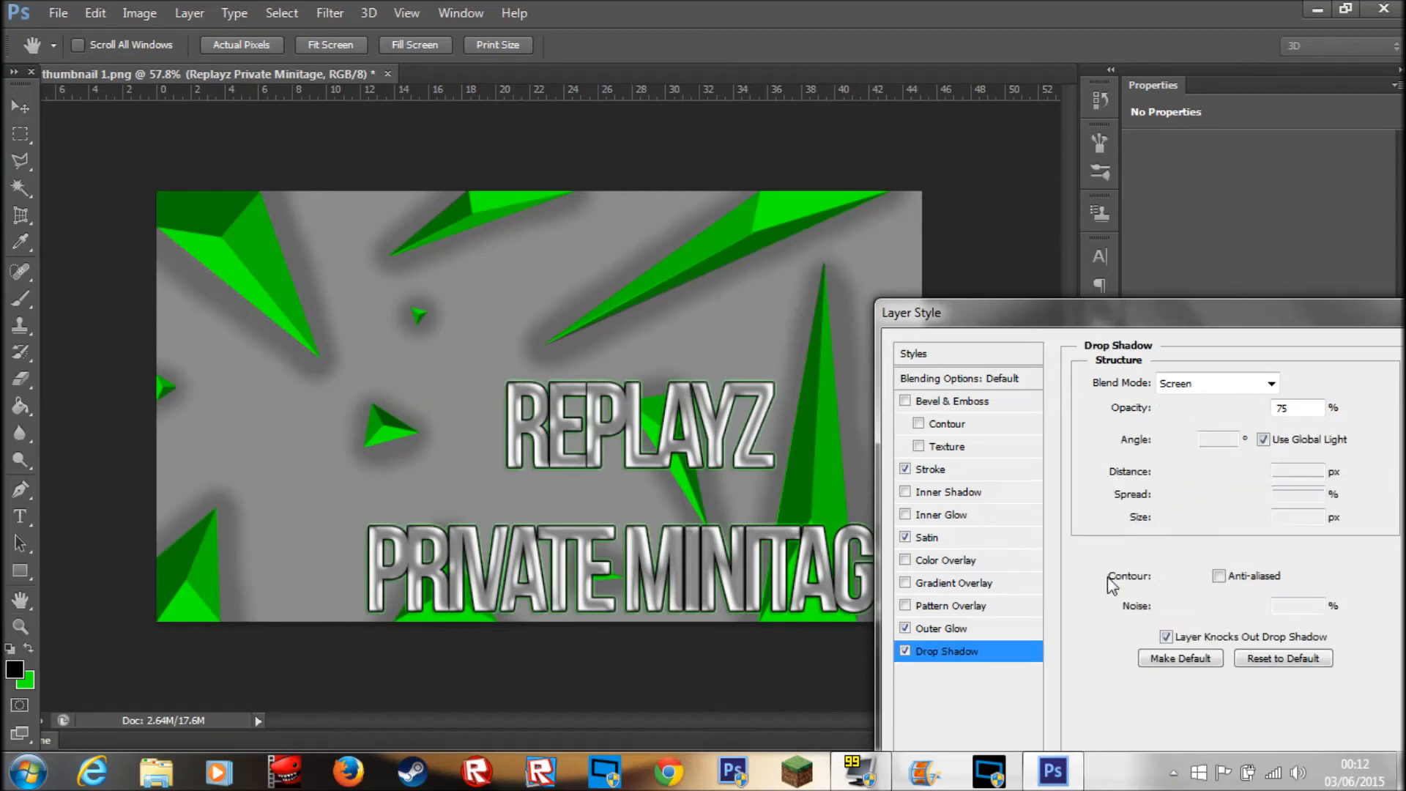
drag(1165, 472, 1176, 480)
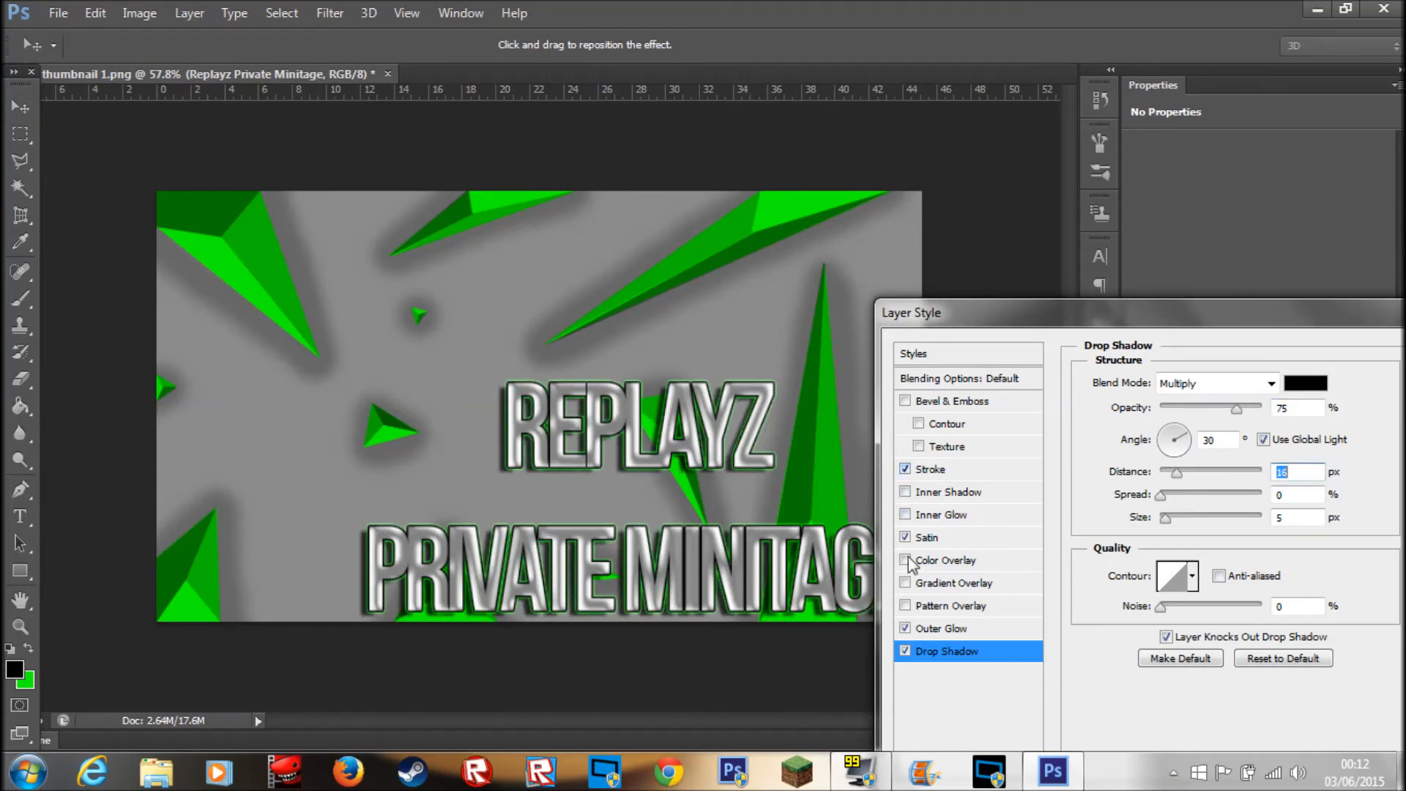
drag(974, 320, 678, 314)
click(1177, 347)
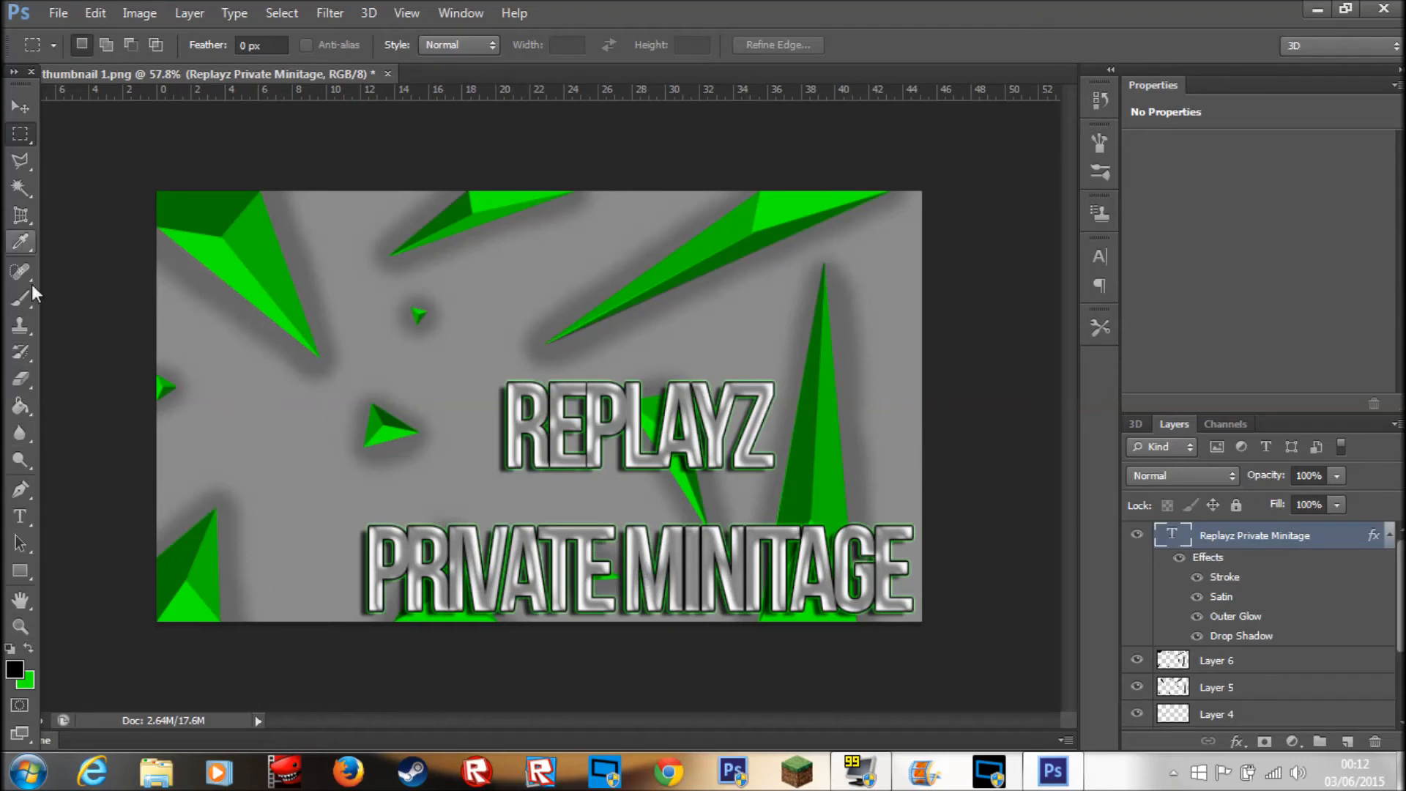
Step: Recolour both lines of the title text bright green (#12ff00) and commit the text edit
click(20, 517)
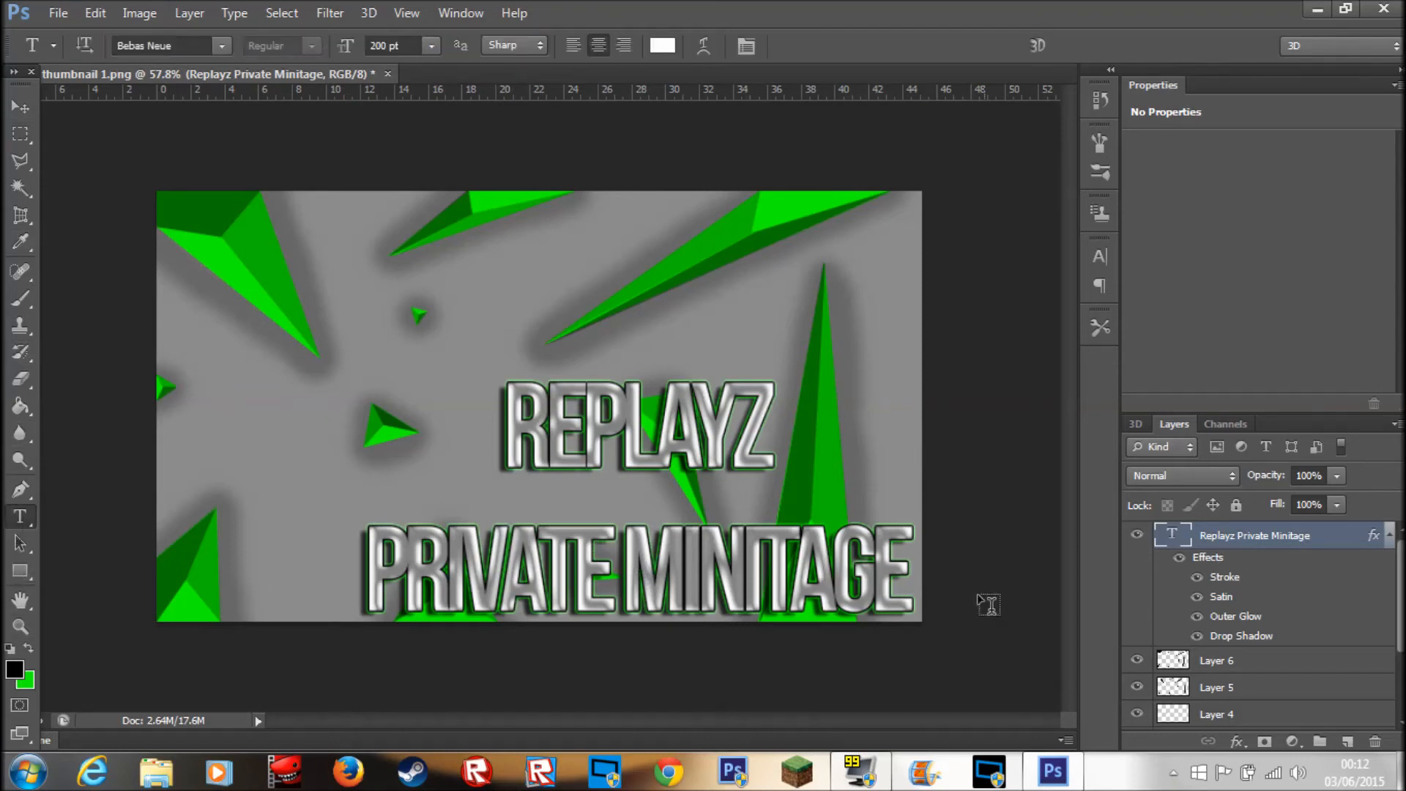
drag(910, 572, 505, 389)
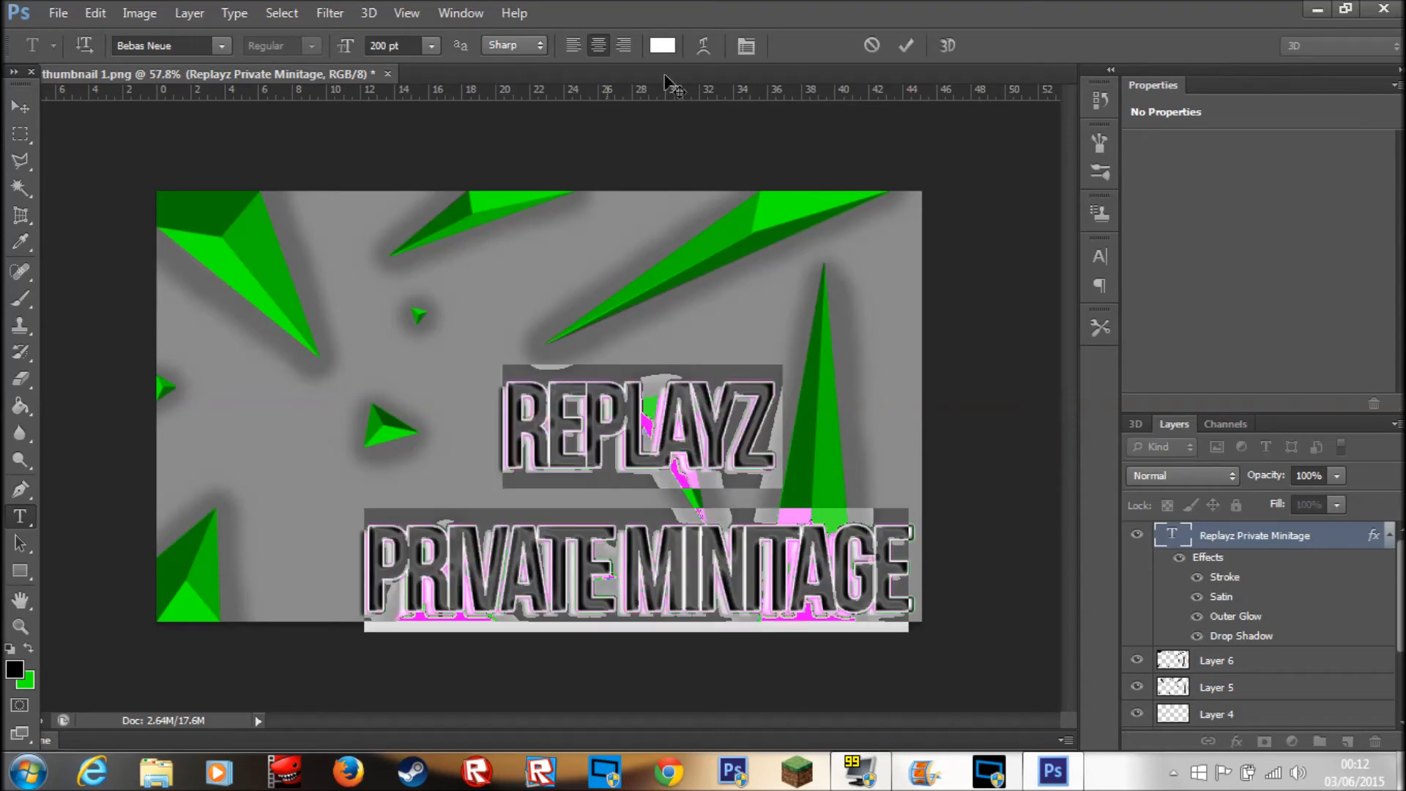
click(663, 46)
drag(1049, 420, 1049, 427)
mouse_move(1000, 309)
mouse_down()
mouse_move(1041, 208)
mouse_move(1057, 208)
mouse_up()
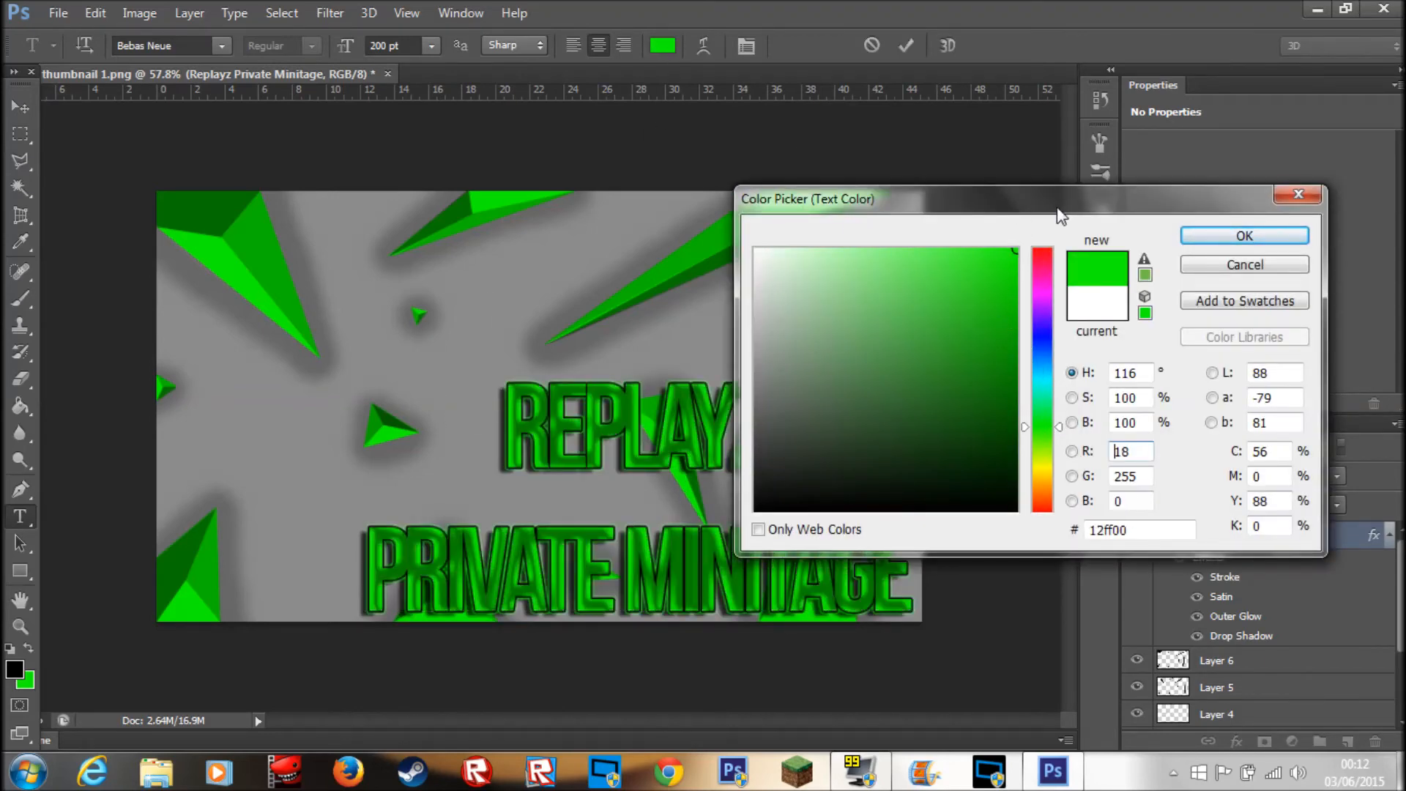
click(1219, 240)
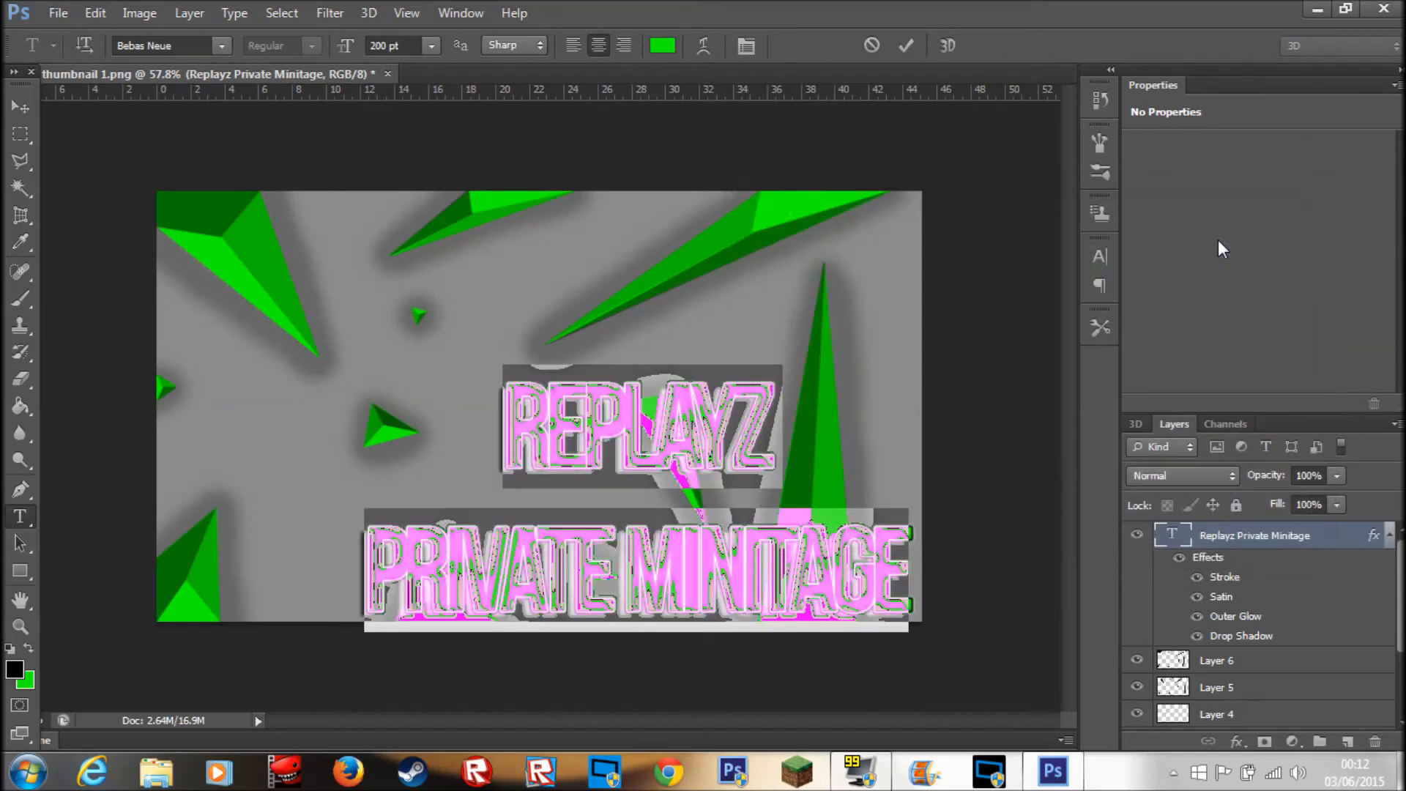
key(ctrl+Return)
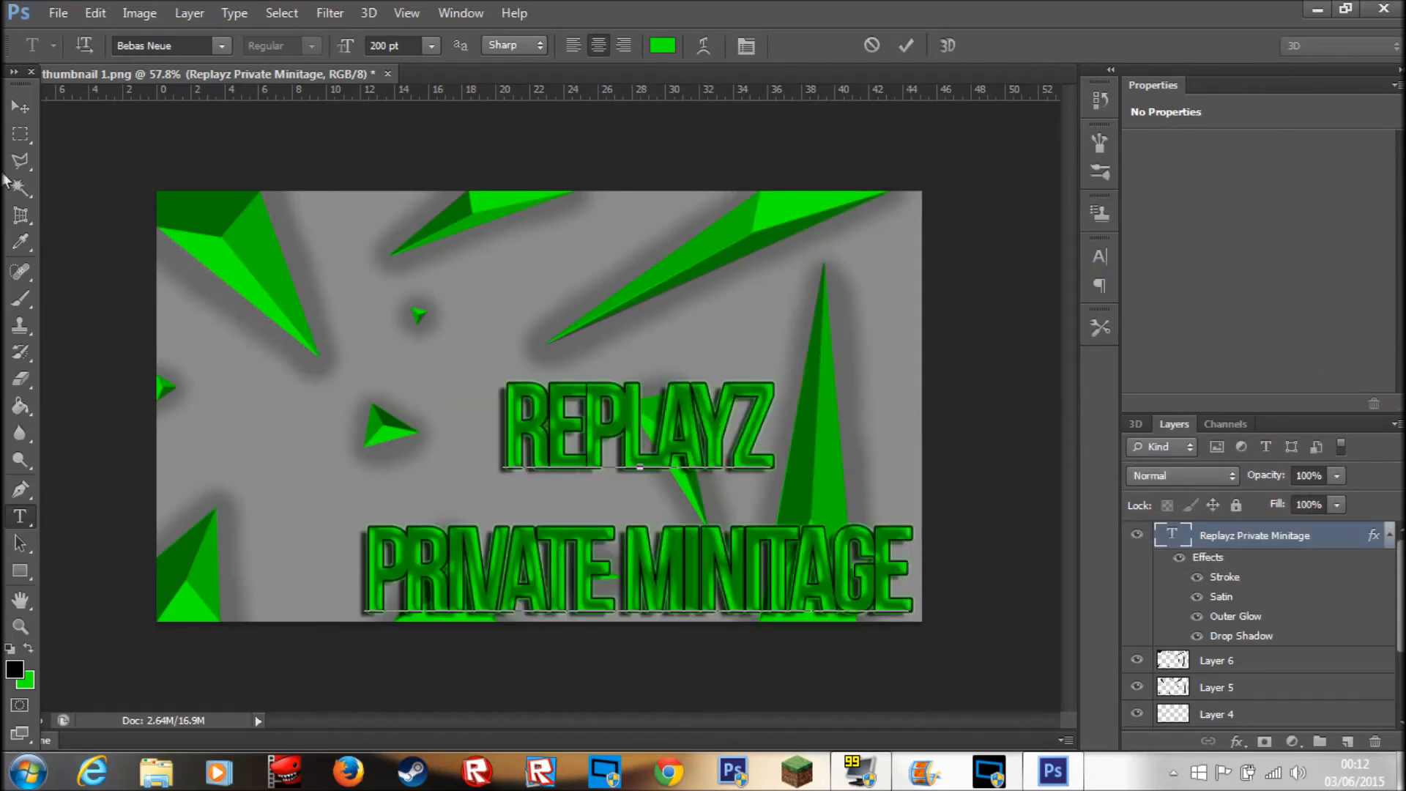
click(20, 134)
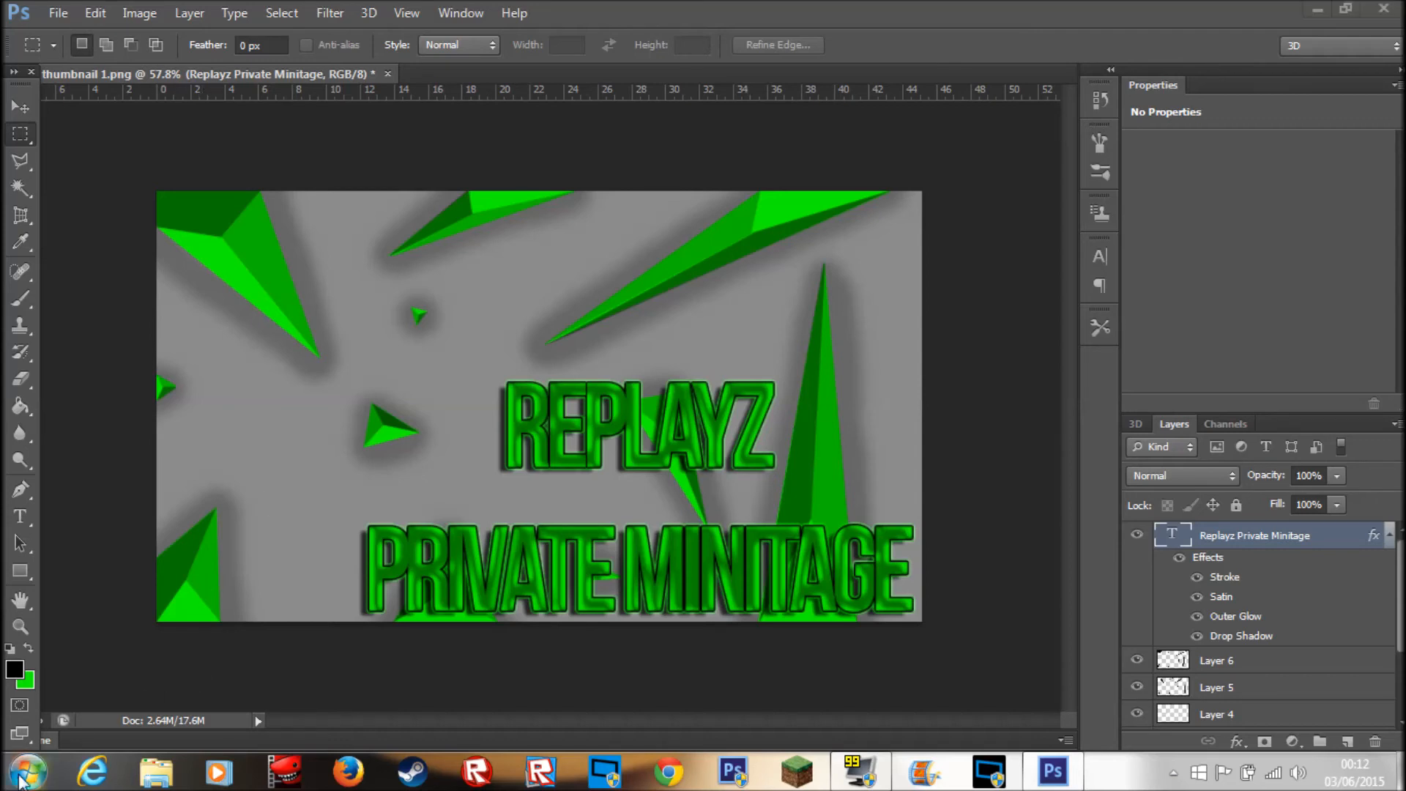
Step: Bring in the sniper rifle picture as a new layer above the title, in the canvas's upper-left area
click(28, 771)
click(139, 278)
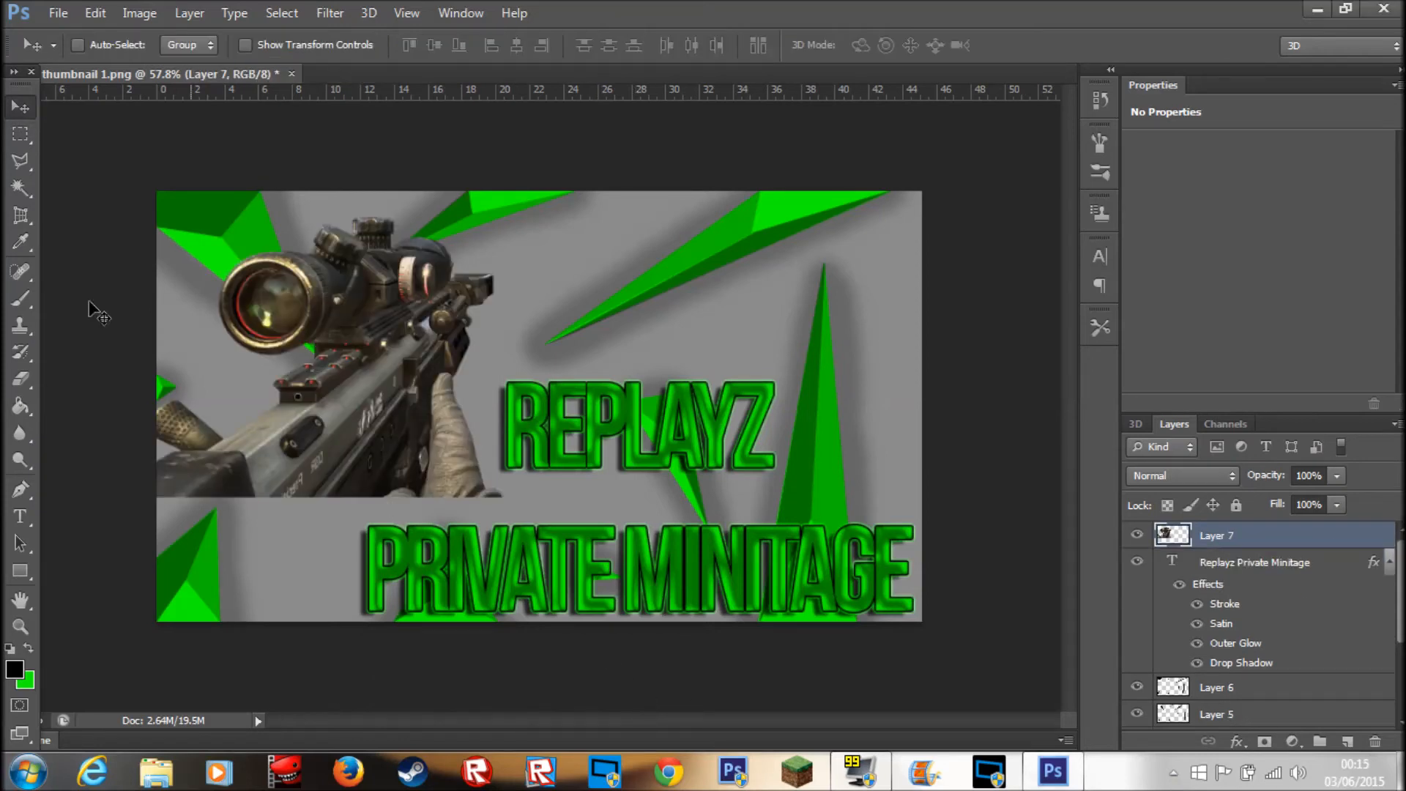
click(19, 134)
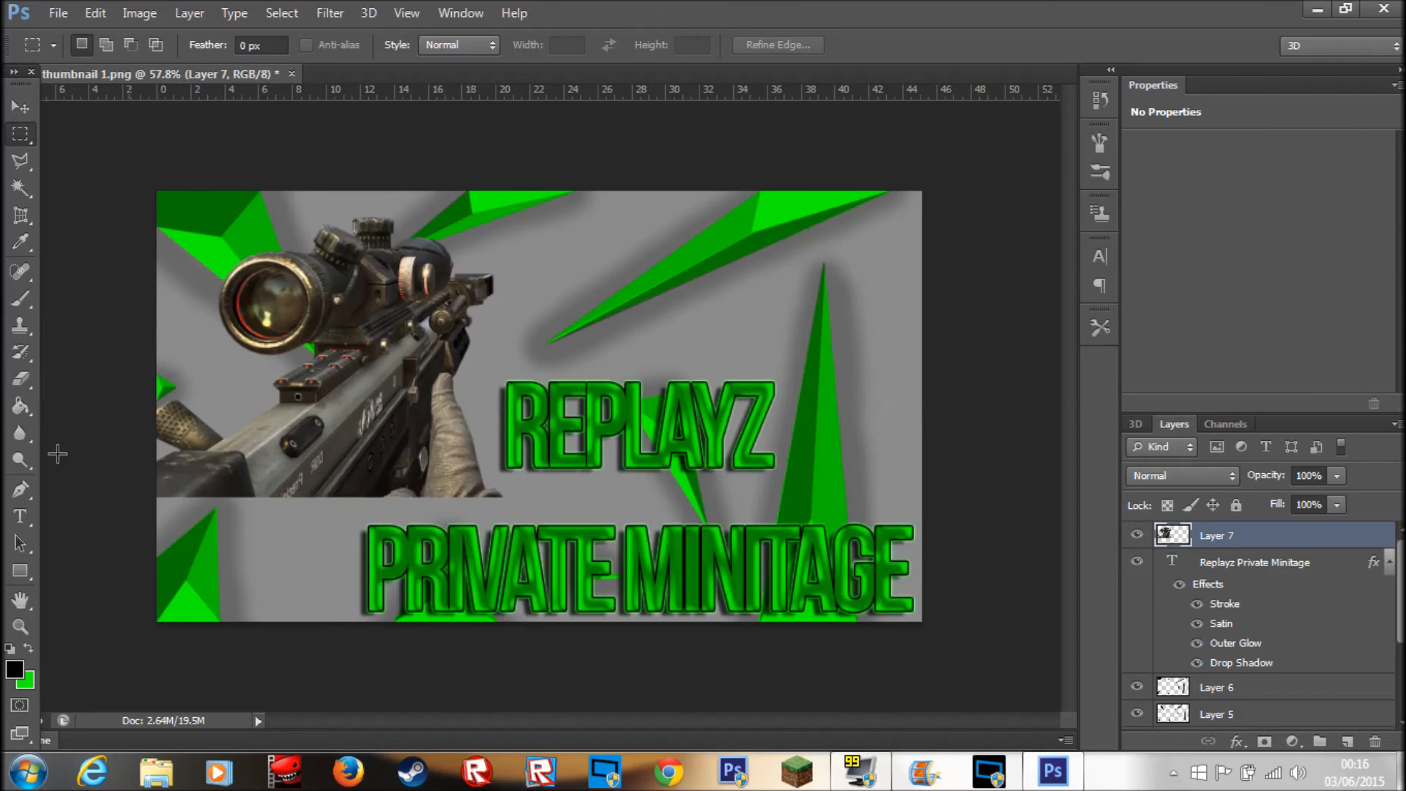
Step: Smudge the cut-off lower edge of the rifle and arm on Layer 7, raising the Smudge strength to 58%
click(20, 434)
right_click(29, 441)
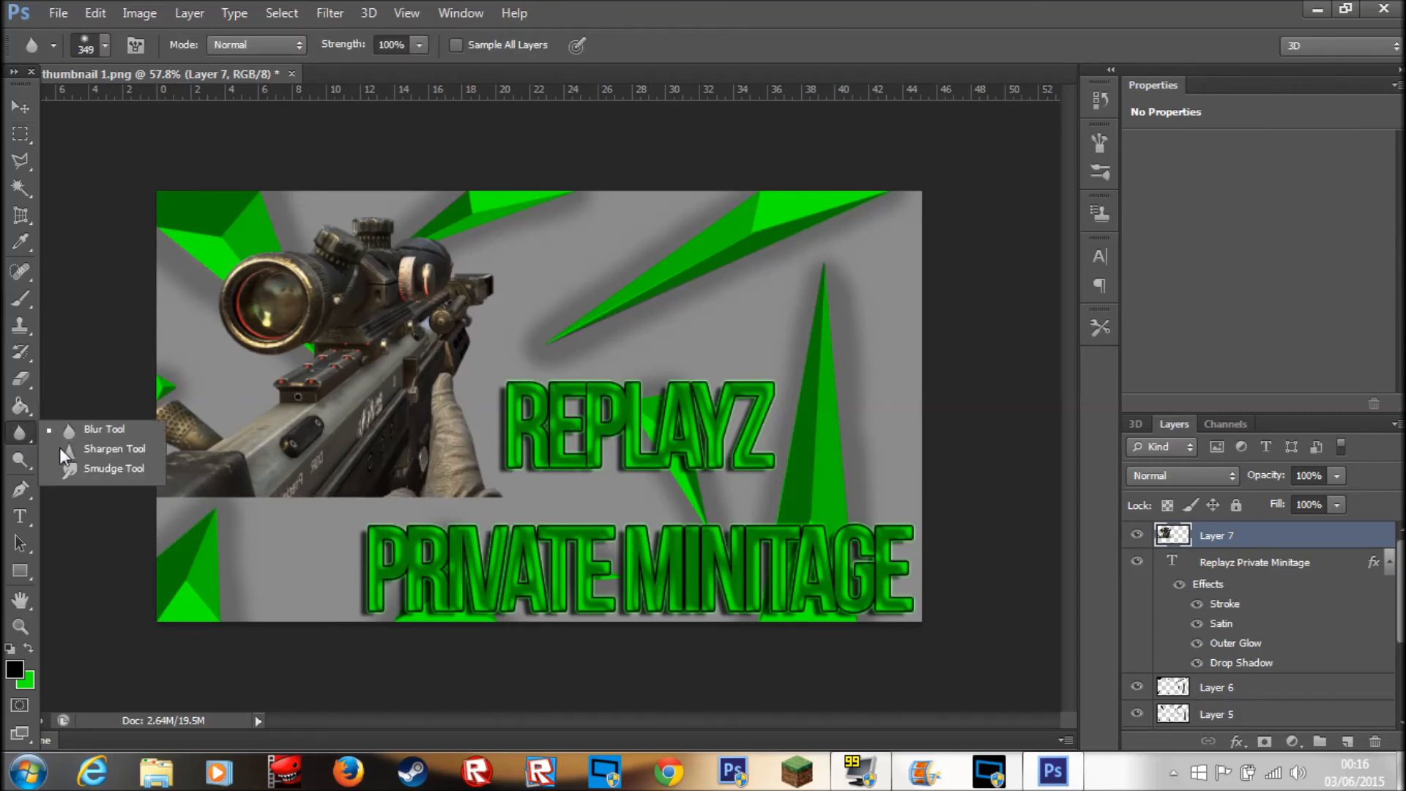
click(104, 469)
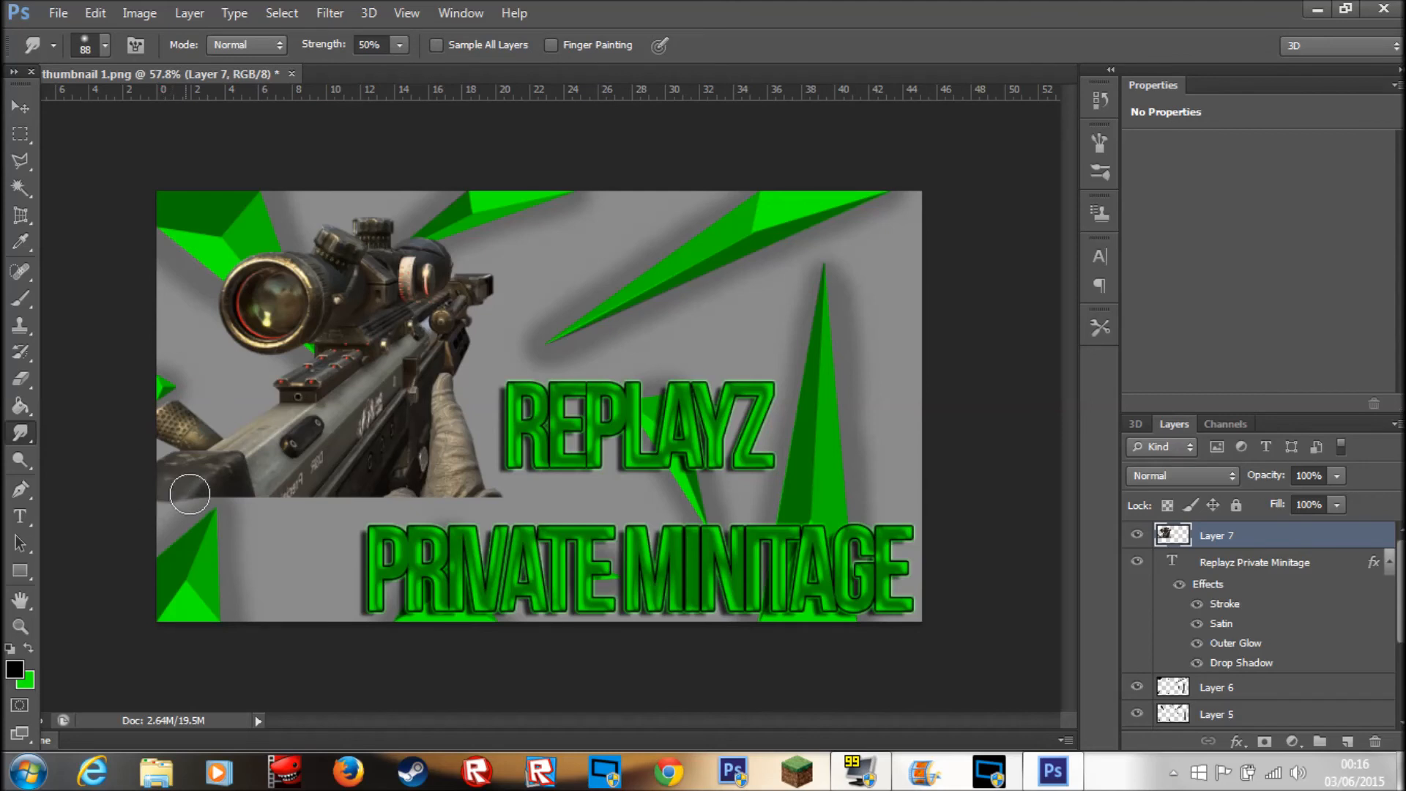
mouse_move(167, 517)
mouse_down()
mouse_move(229, 493)
mouse_move(240, 506)
mouse_move(352, 472)
mouse_up()
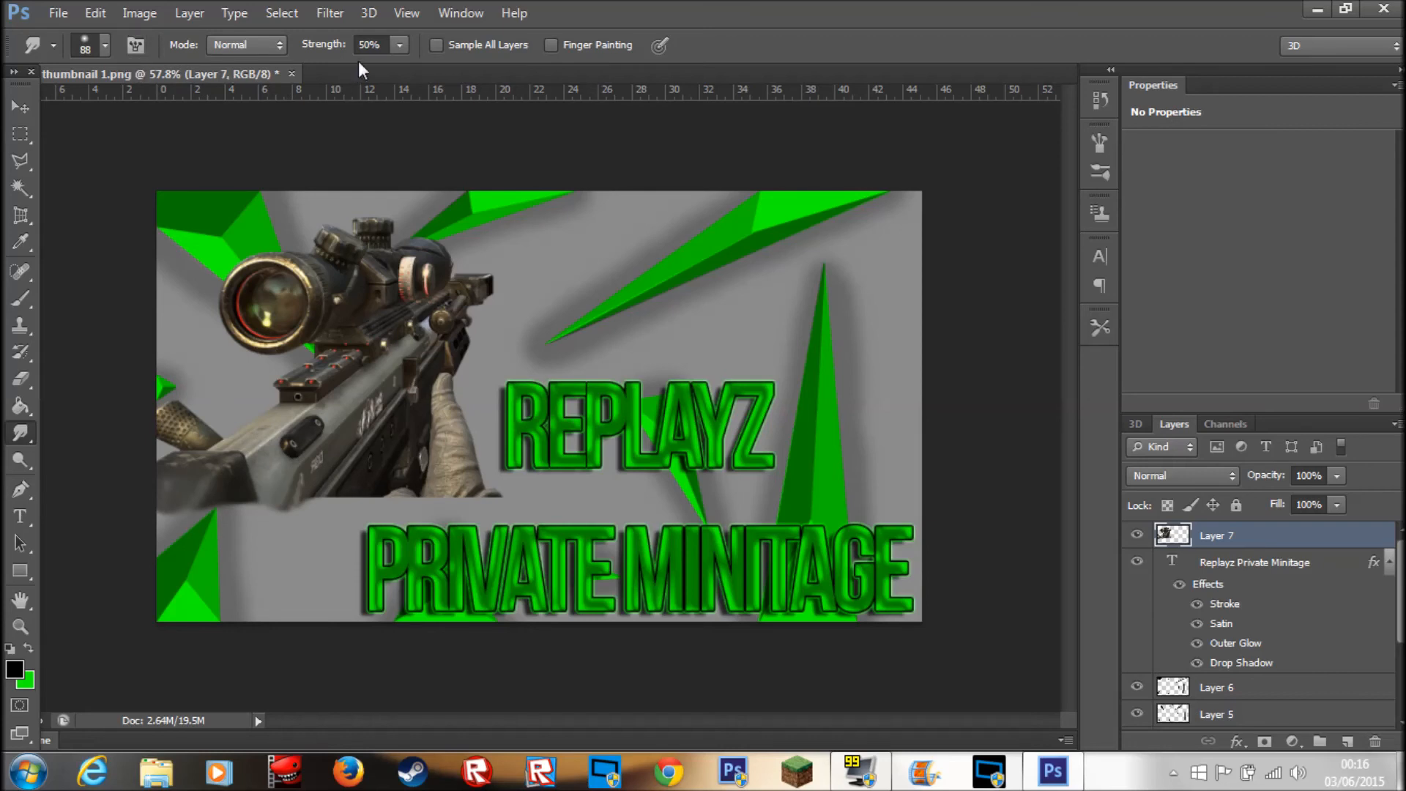
click(401, 45)
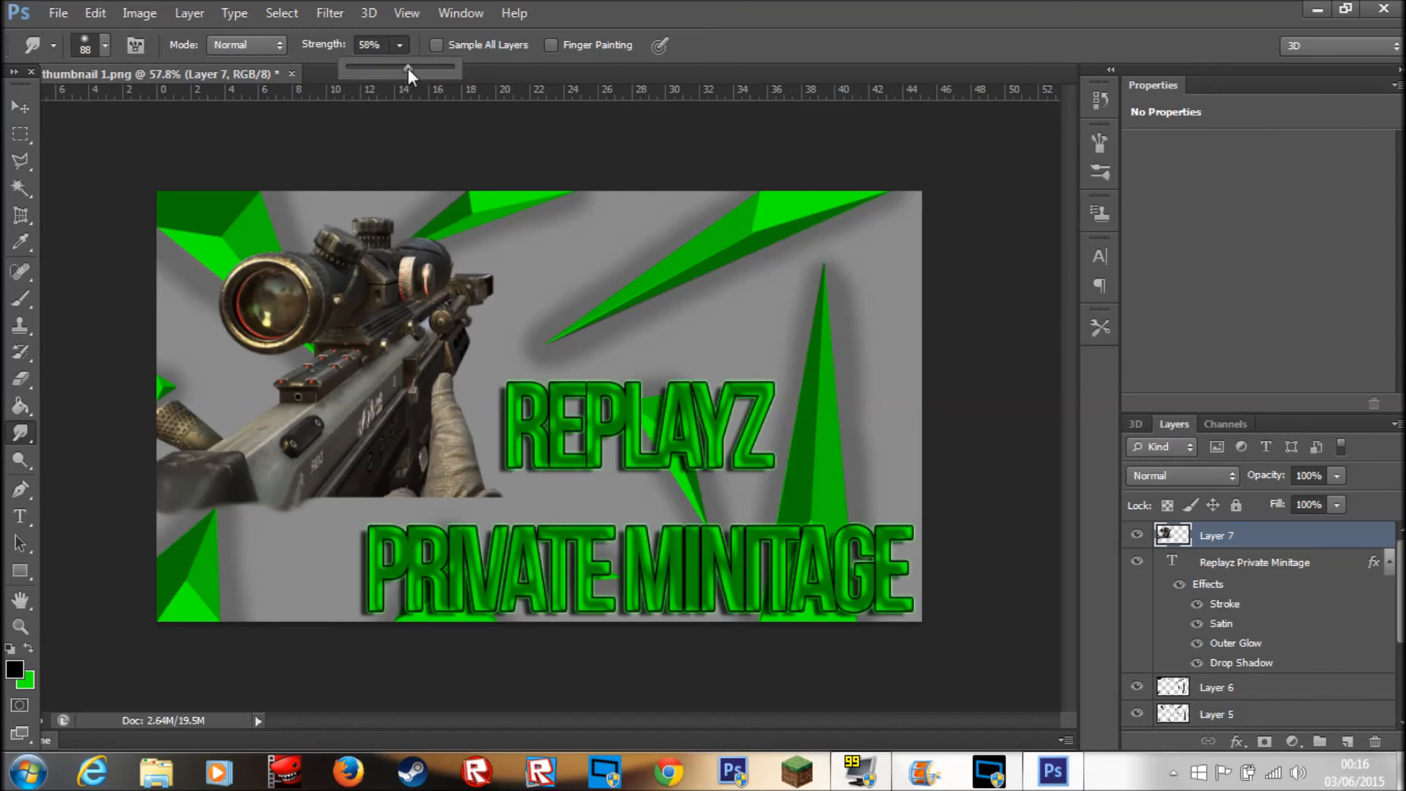
drag(174, 502, 167, 523)
mouse_move(243, 481)
mouse_down()
mouse_move(366, 510)
mouse_move(339, 468)
mouse_move(354, 498)
mouse_move(407, 476)
mouse_move(363, 477)
mouse_move(410, 477)
mouse_move(414, 500)
mouse_move(458, 472)
mouse_move(486, 502)
mouse_move(474, 480)
mouse_move(439, 507)
mouse_move(350, 501)
mouse_up()
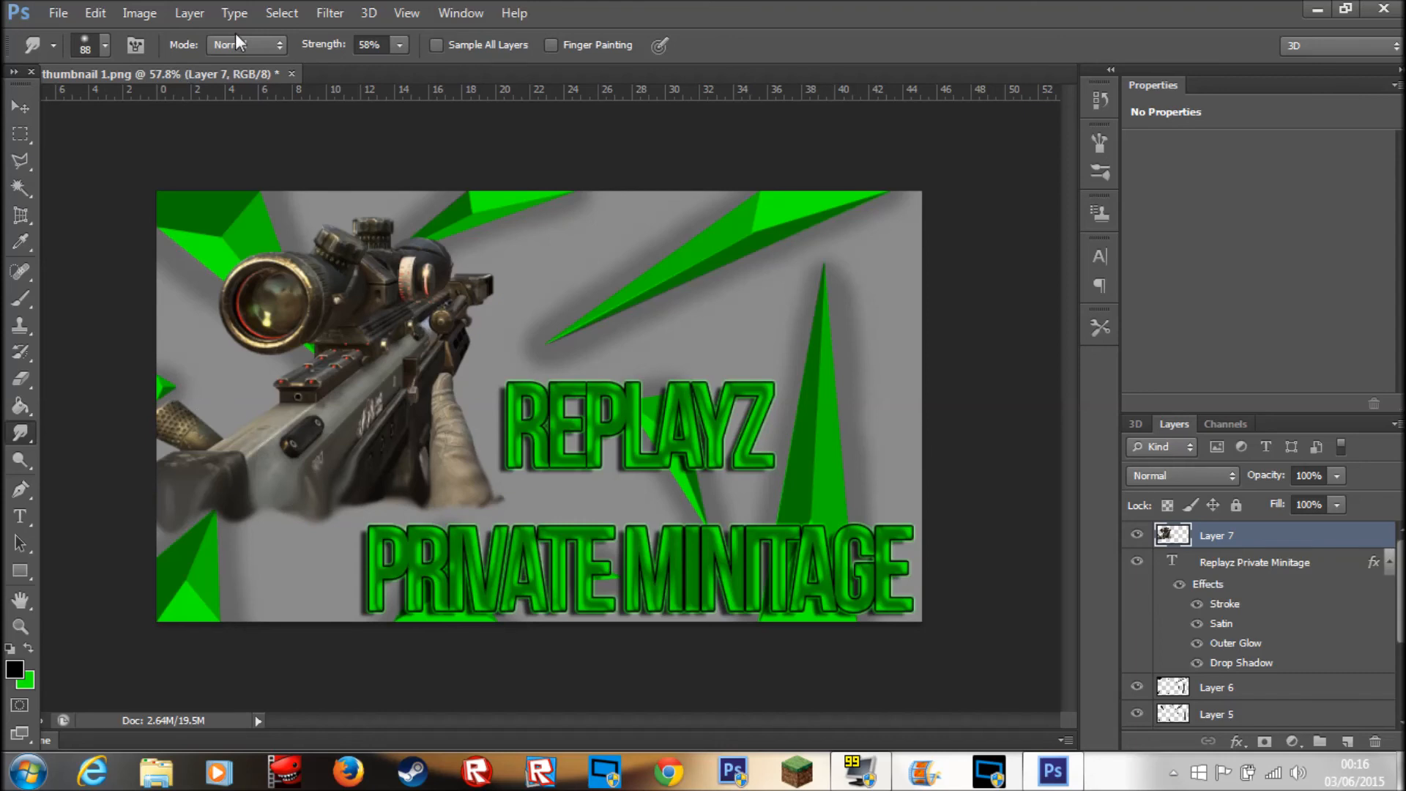
Step: Switch to the Blur tool for the rifle picture on Layer 7
right_click(21, 431)
click(88, 429)
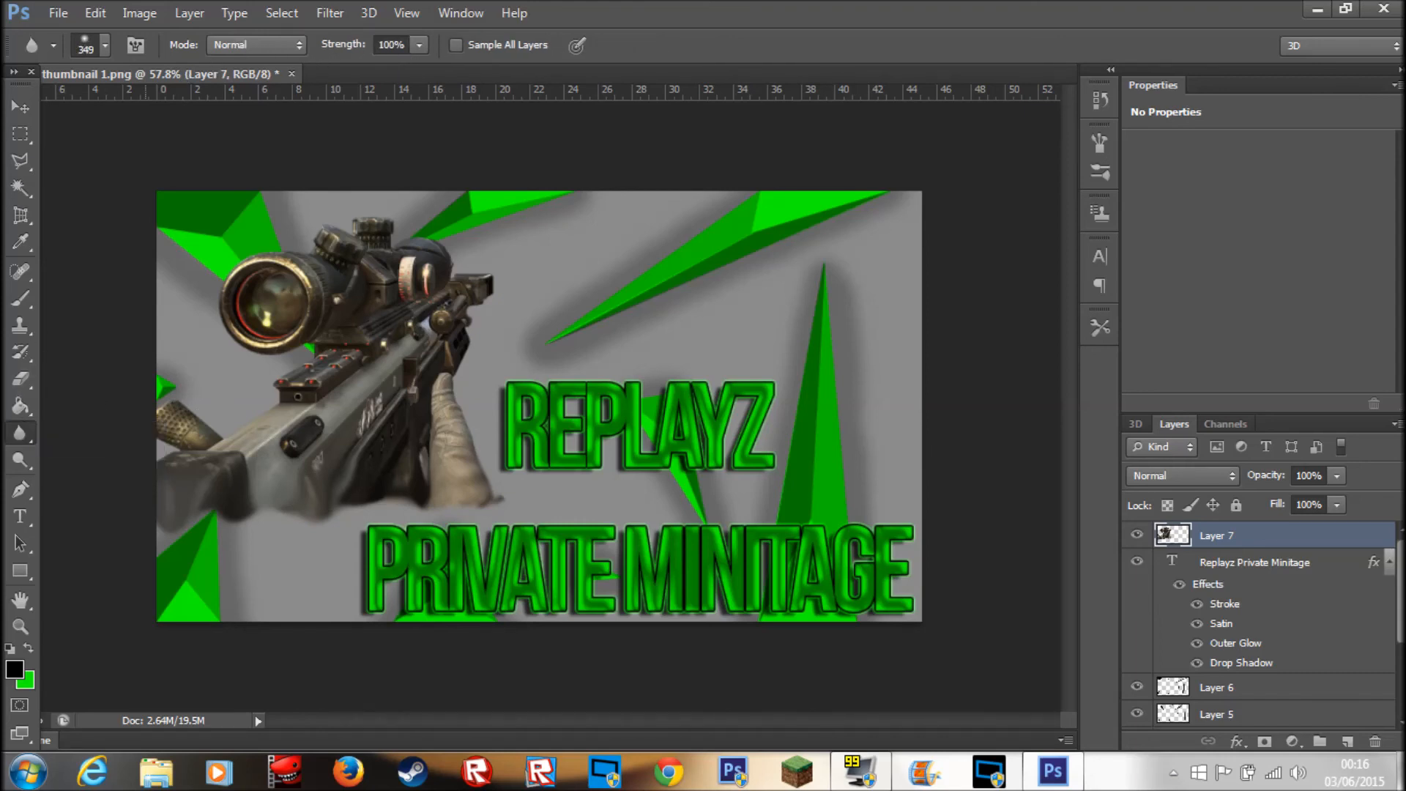